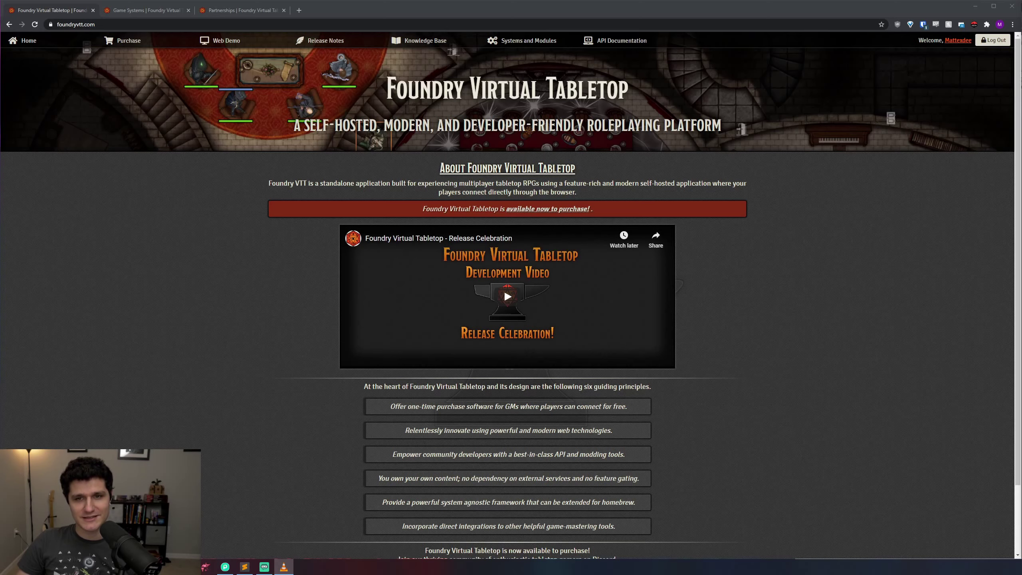
# Step: Glance at the Partnerships page, then go back to the Foundry Virtual Tabletop home page
pyautogui.click(216, 9)
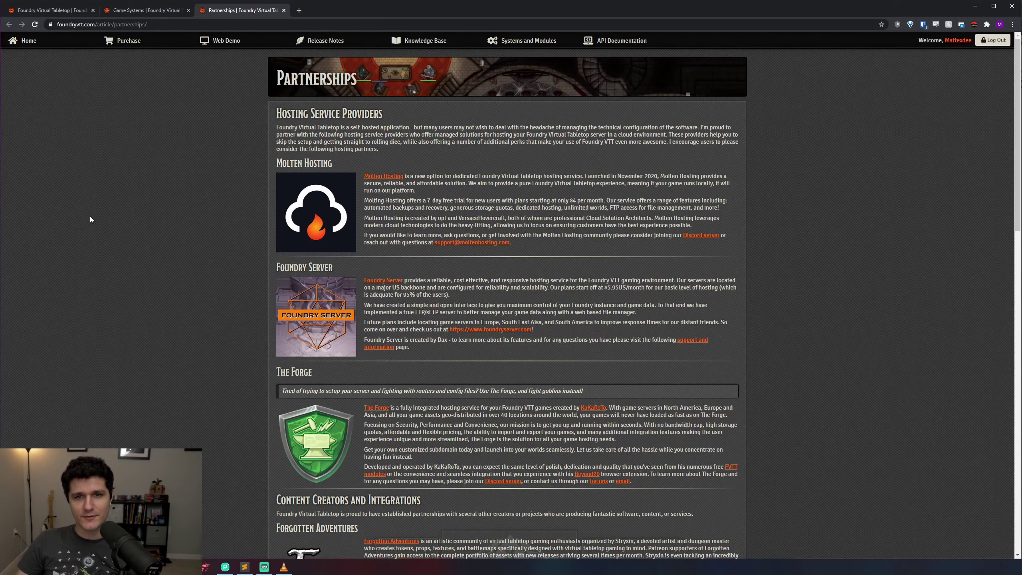
pyautogui.click(45, 11)
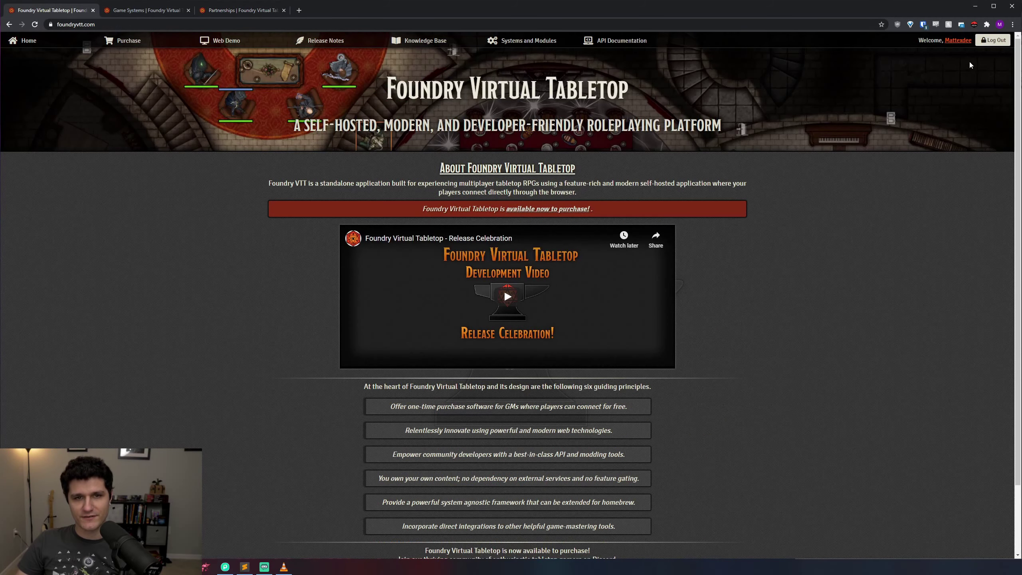
# Step: Download the Windows 0.7.7 installer from Purchased Licenses and run it past SmartScreen
pyautogui.click(959, 40)
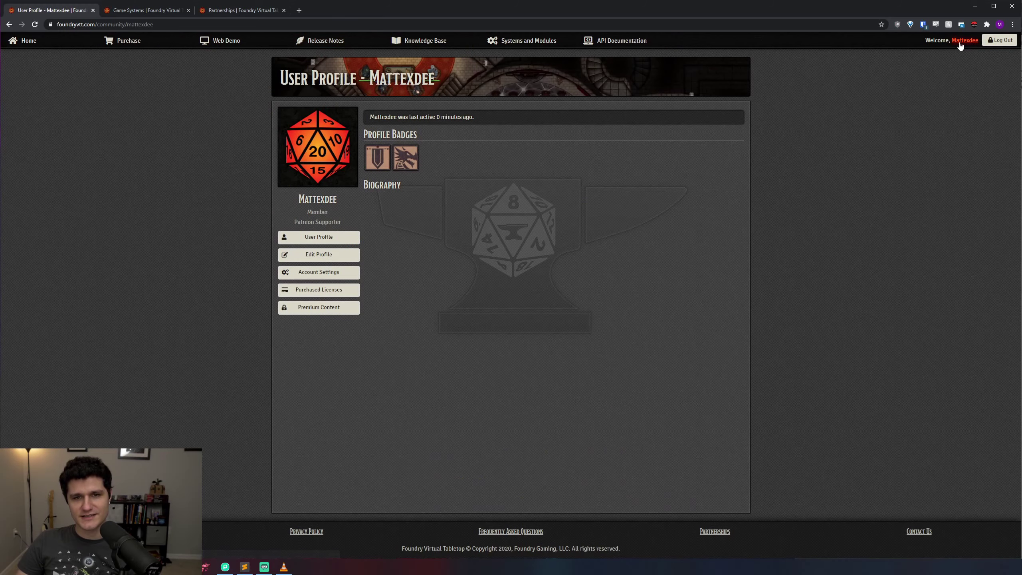
pyautogui.click(327, 295)
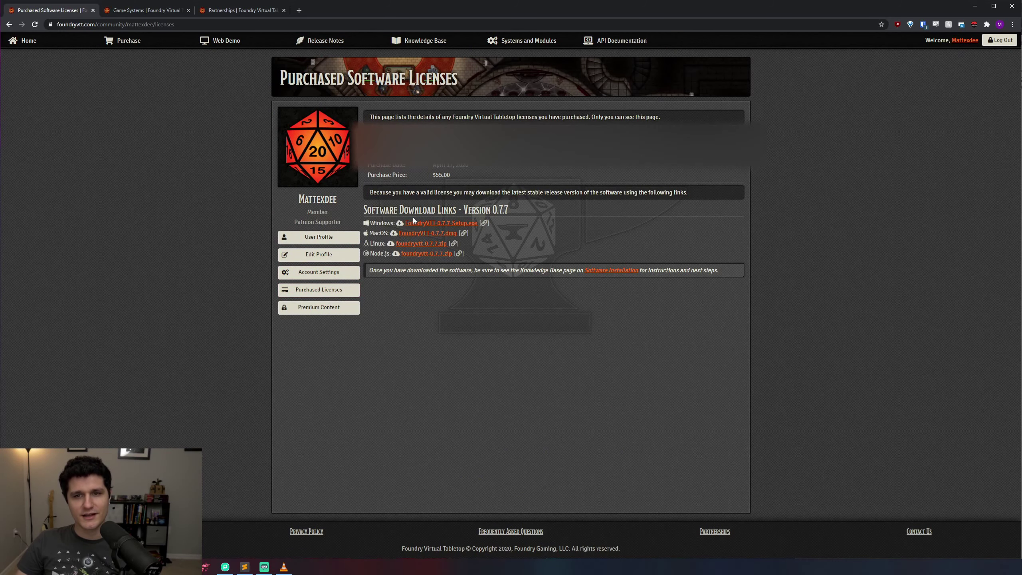
pyautogui.click(426, 223)
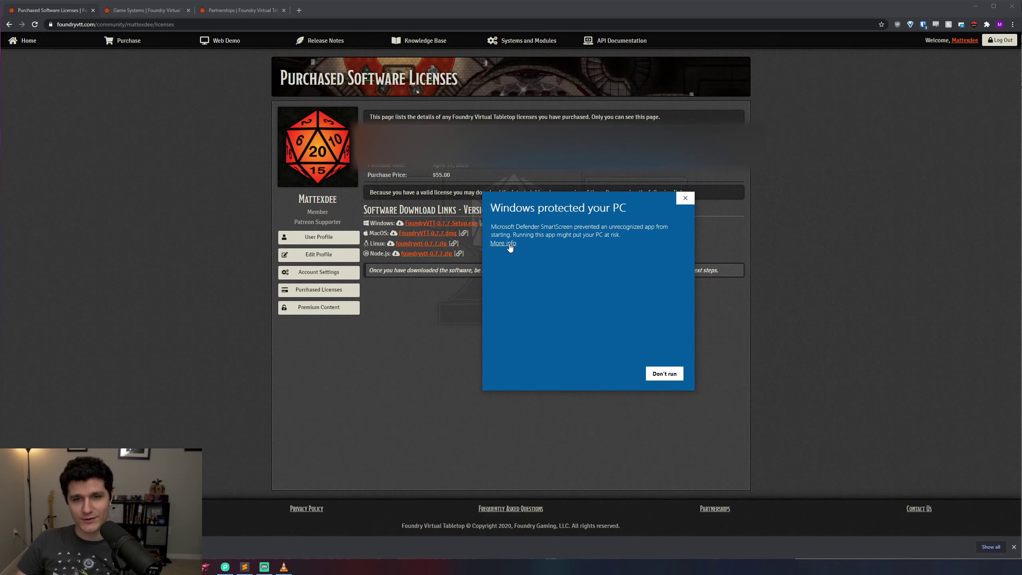
pyautogui.click(503, 243)
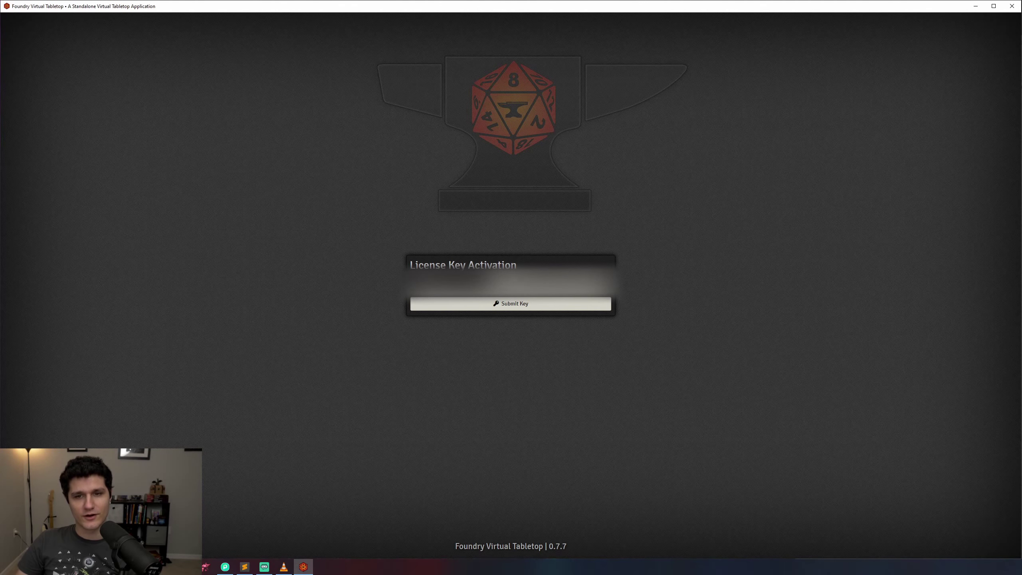
# Step: Submit the license key and accept the end user license agreement
pyautogui.click(558, 303)
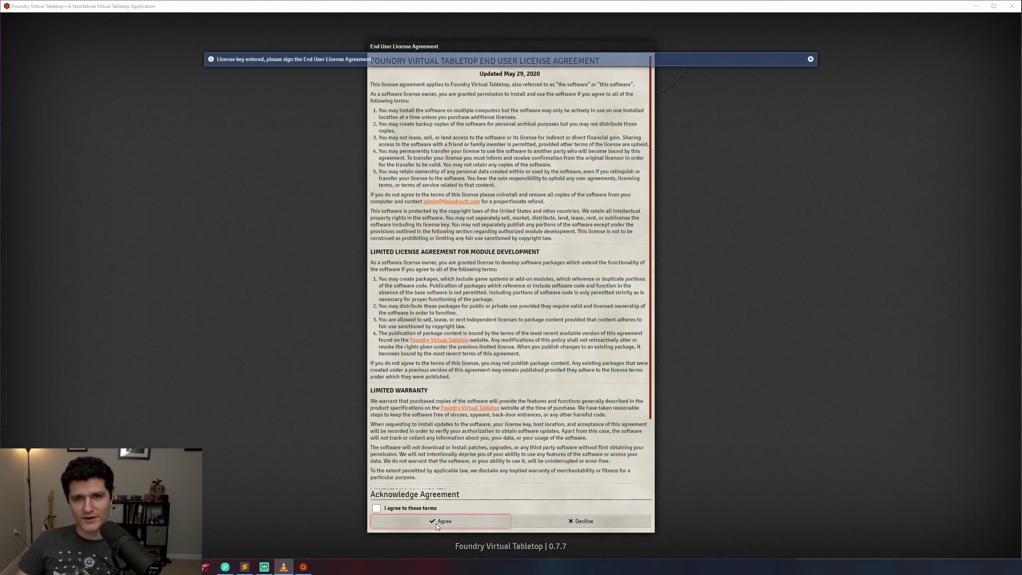
pyautogui.click(404, 508)
pyautogui.click(406, 521)
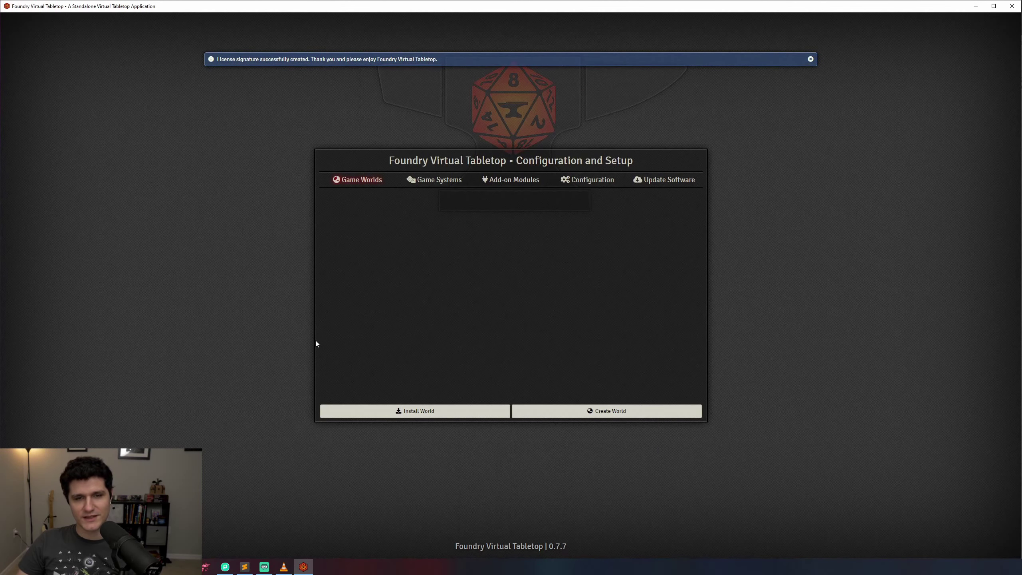
# Step: Look over the Game Systems, Add-on Modules and Update Software tabs, ending on Configuration
pyautogui.click(442, 182)
pyautogui.click(515, 182)
pyautogui.click(584, 187)
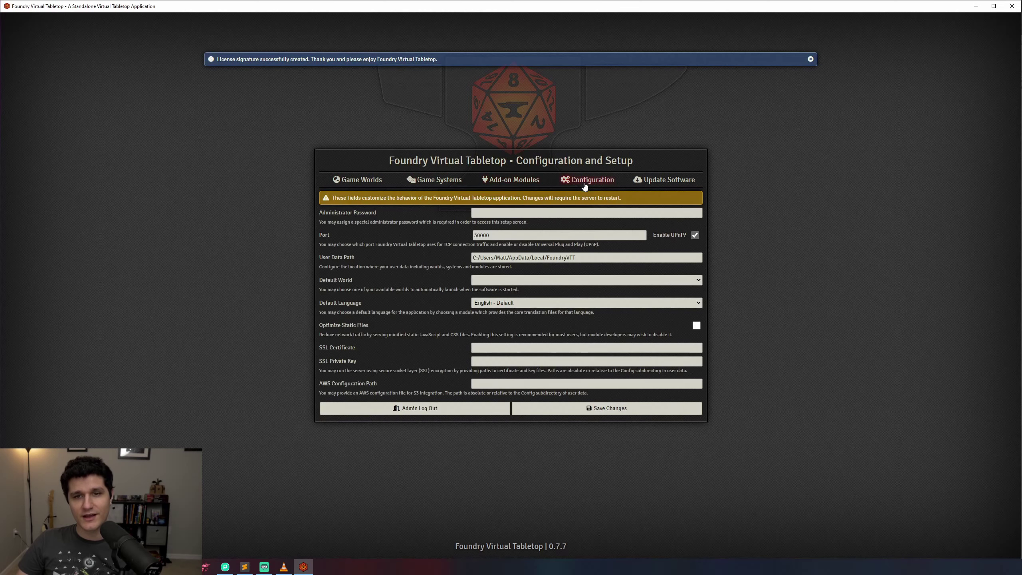
pyautogui.click(652, 185)
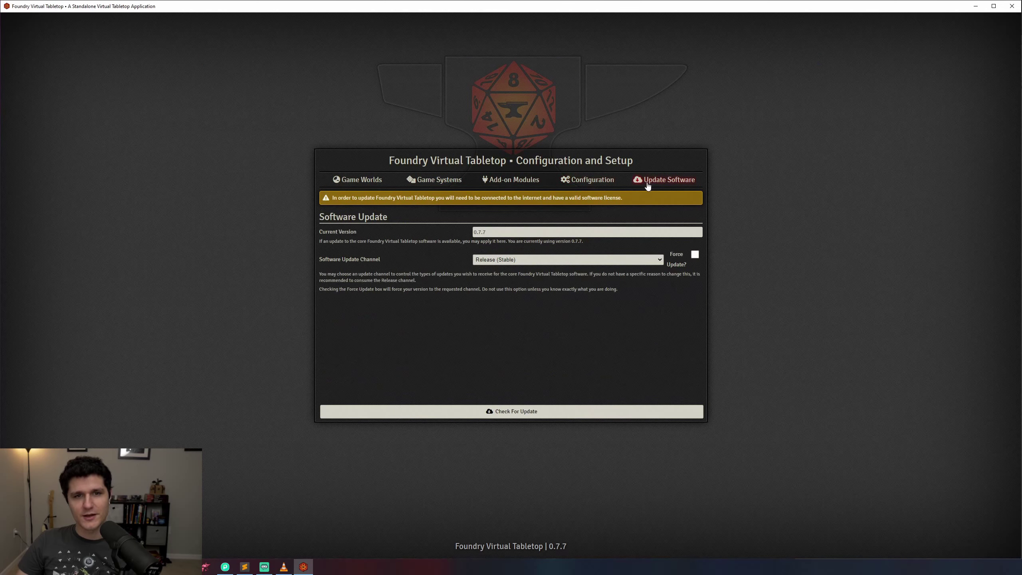
pyautogui.click(598, 183)
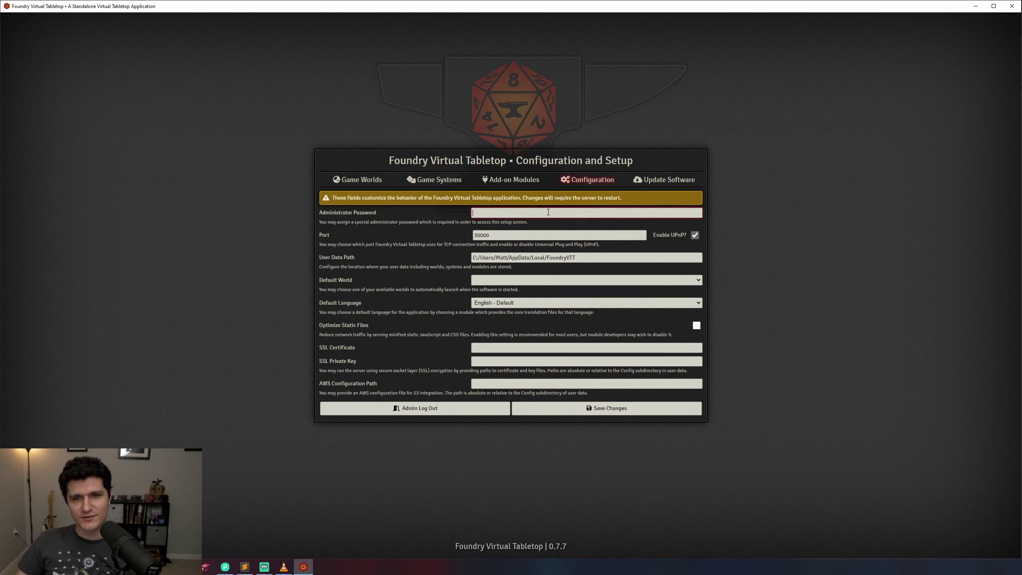
# Step: Enter an administrator password and select the full User Data Path
pyautogui.write('••••')
pyautogui.moveTo(585, 257); pyautogui.dragTo(442, 252)
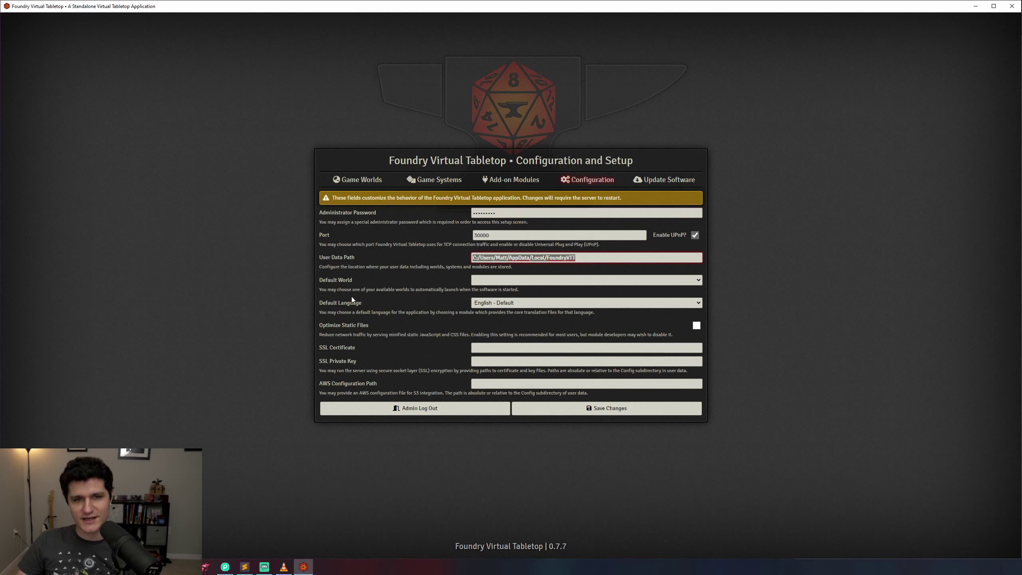
pyautogui.hotkey('ctrl', 'c')
pyautogui.press('super+r')
pyautogui.hotkey('ctrl', 'v')
pyautogui.press('Return')
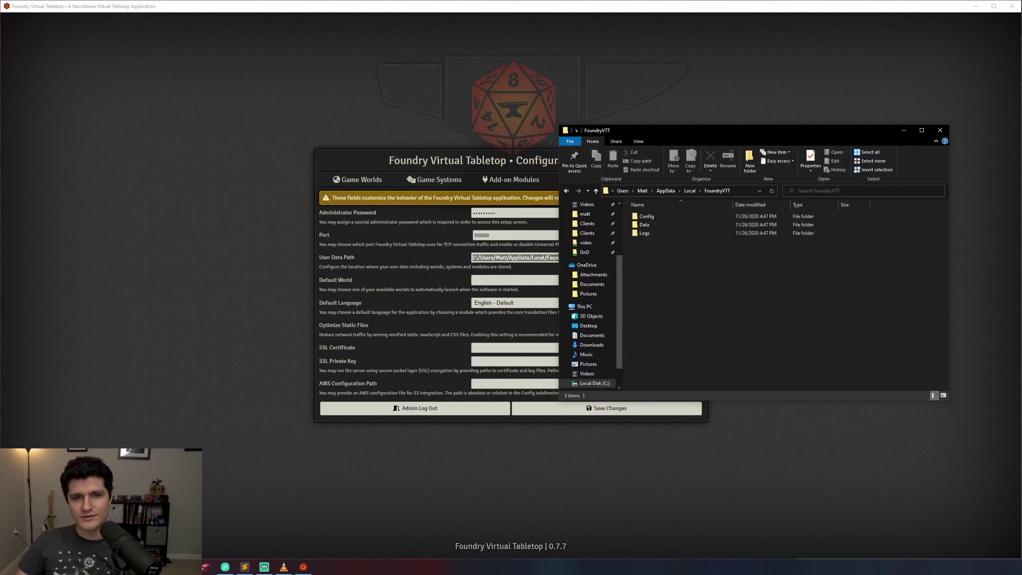
pyautogui.click(743, 192)
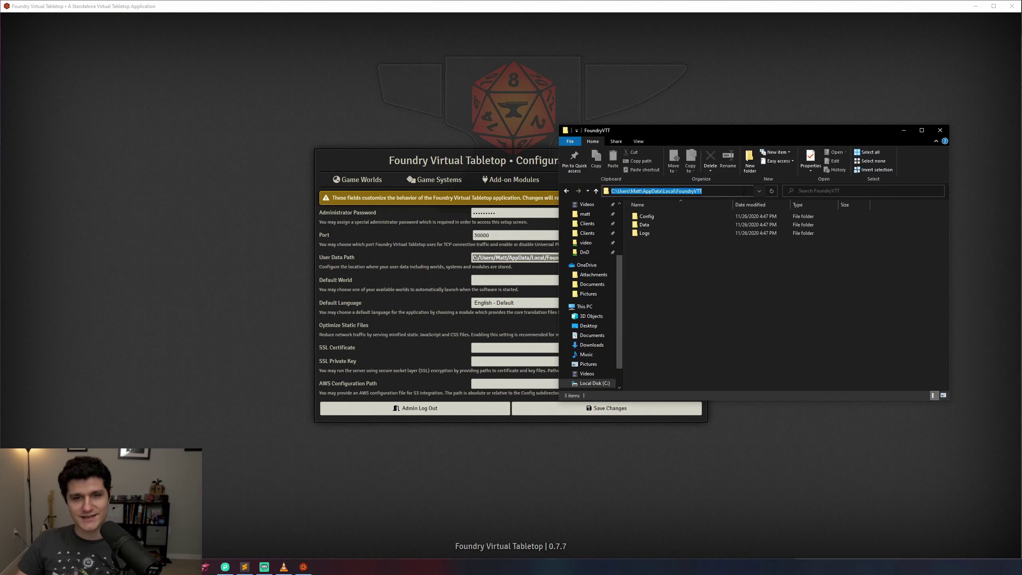
pyautogui.hotkey('ctrl', 'v')
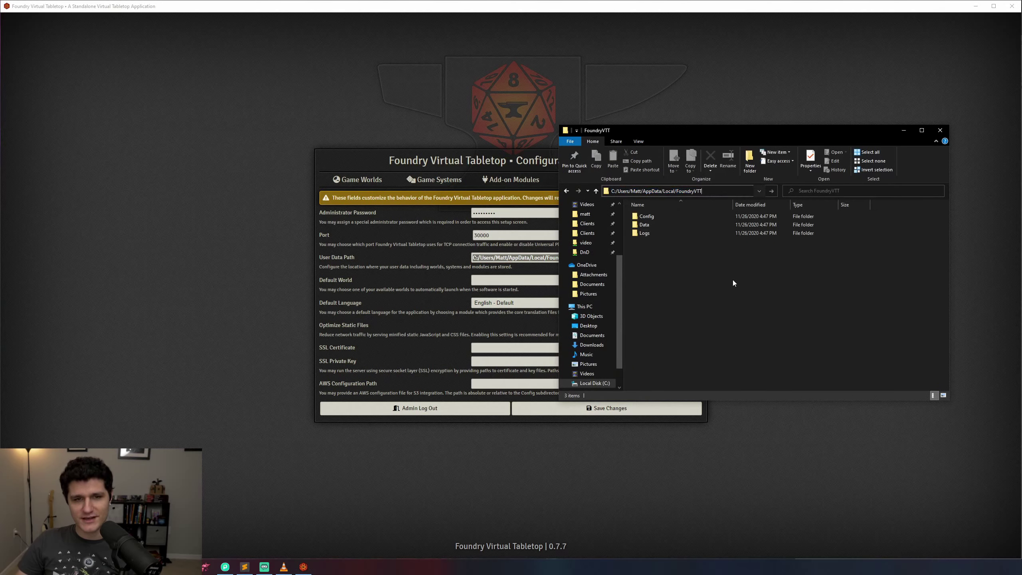
pyautogui.press('Return')
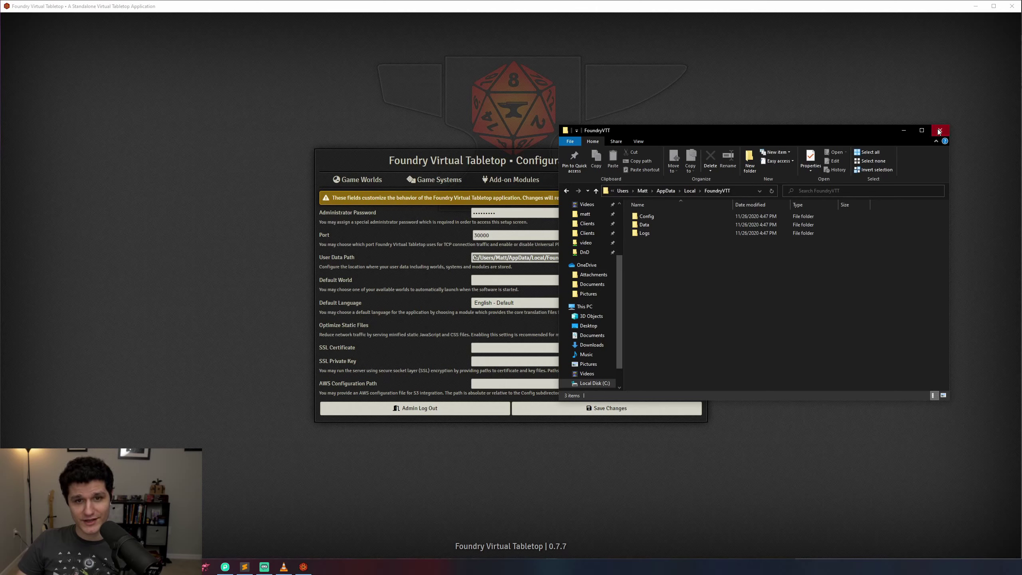
pyautogui.click(938, 129)
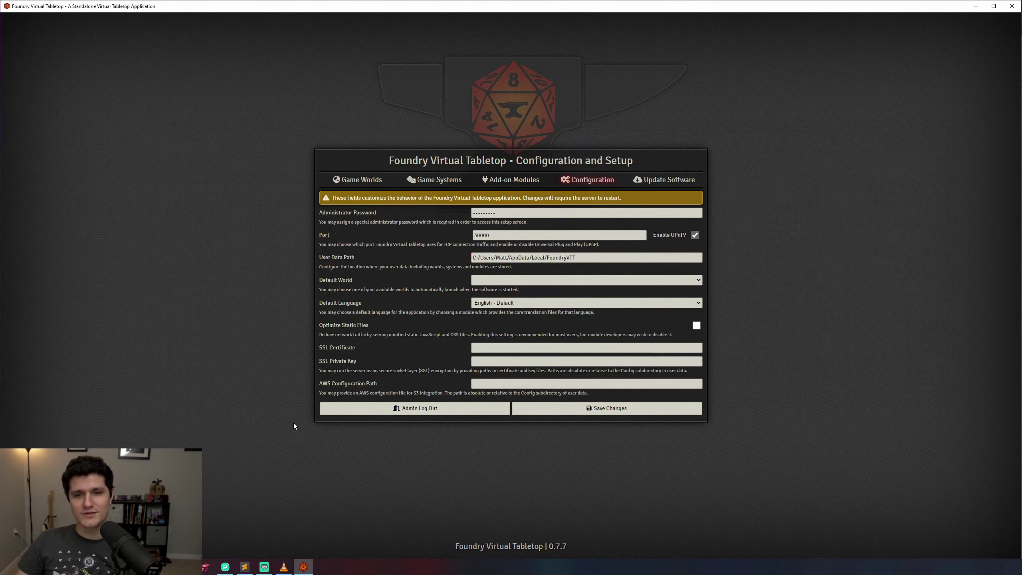
pyautogui.rightClick(303, 567)
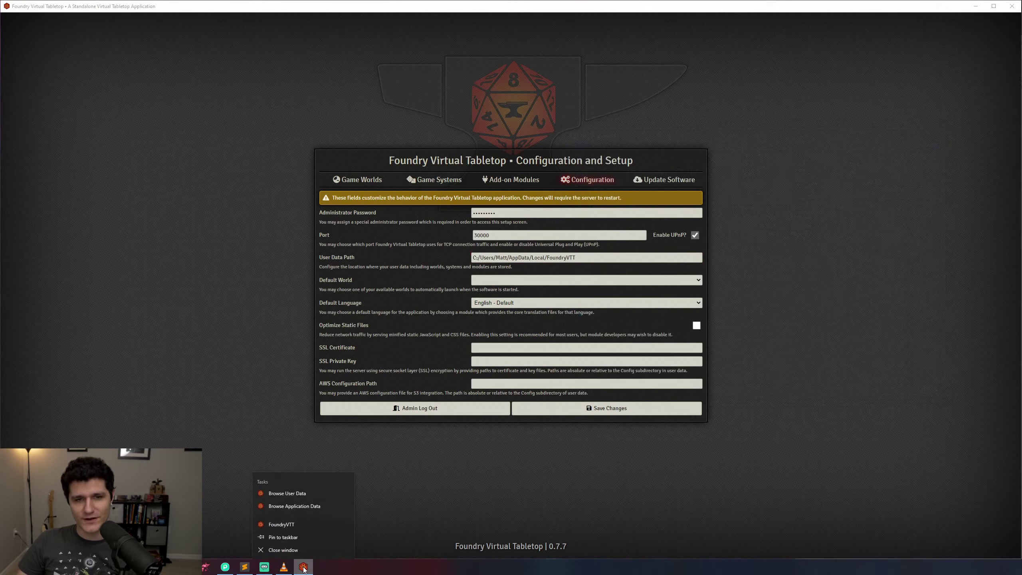
pyautogui.click(284, 493)
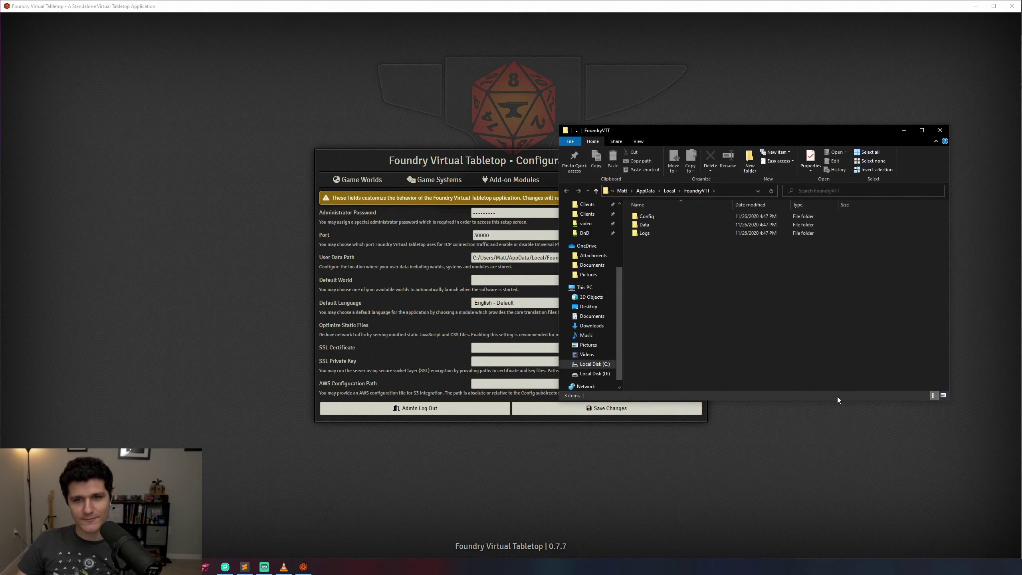
pyautogui.click(940, 130)
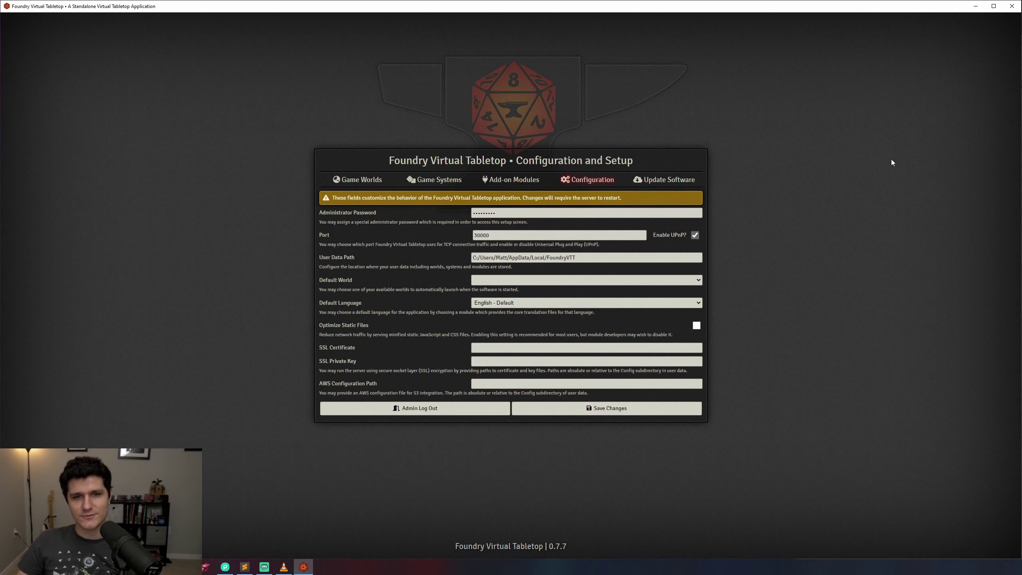
# Step: Save the configuration, restart and relaunch Foundry, then sign in with the administrator password
pyautogui.click(610, 409)
pyautogui.click(457, 309)
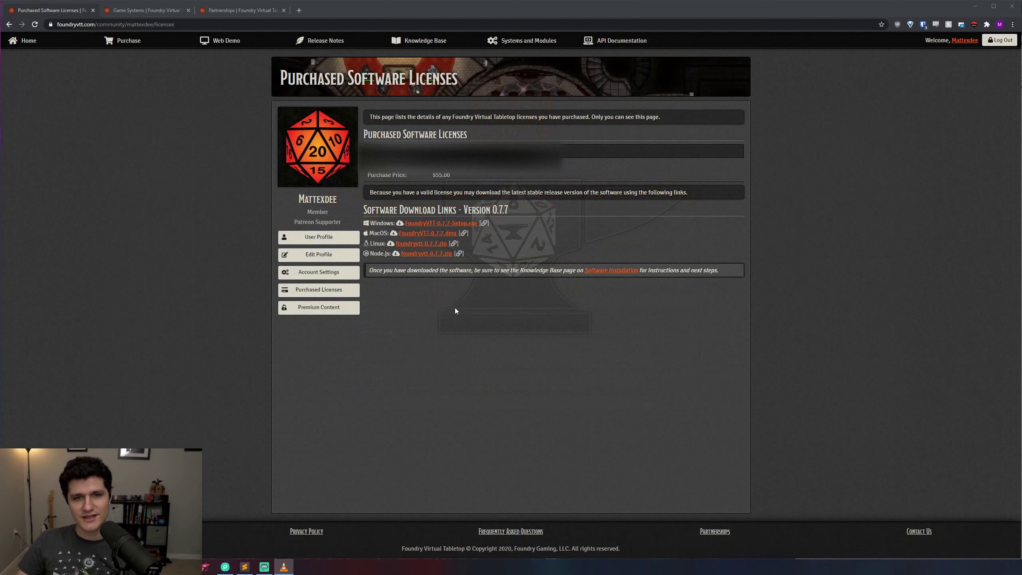
pyautogui.press('super')
pyautogui.write('foundry')
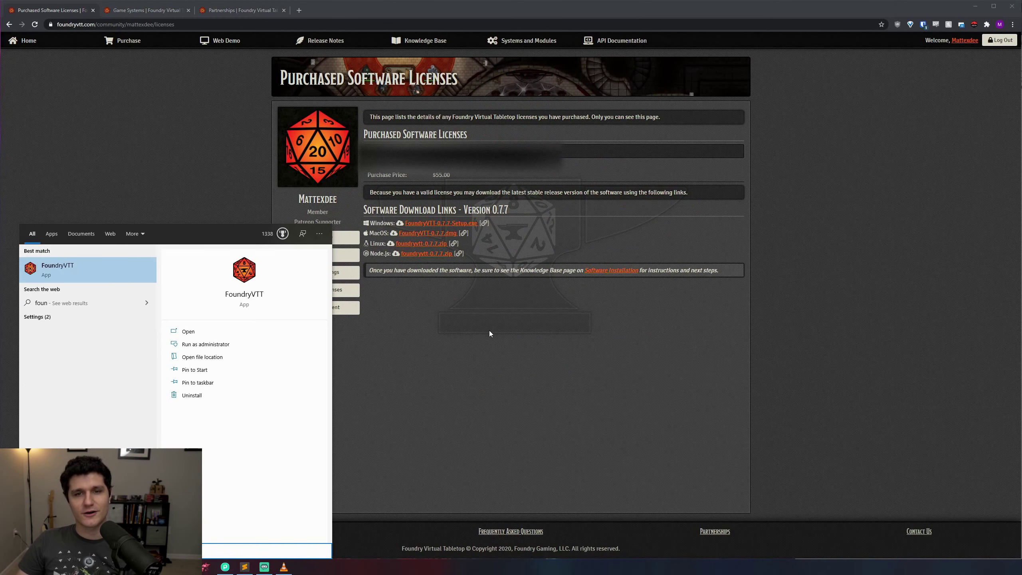
pyautogui.press('Return')
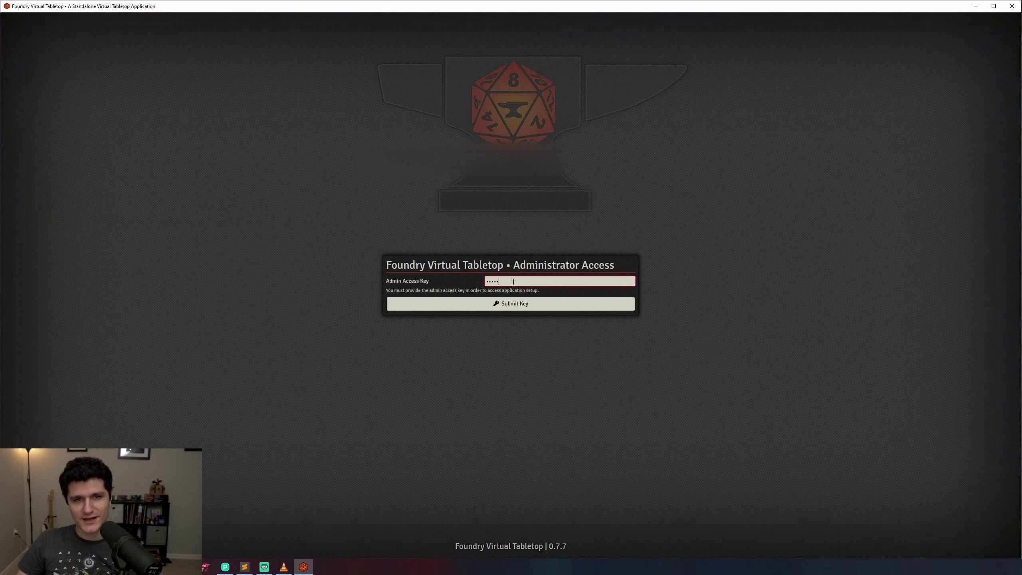
pyautogui.press('Return')
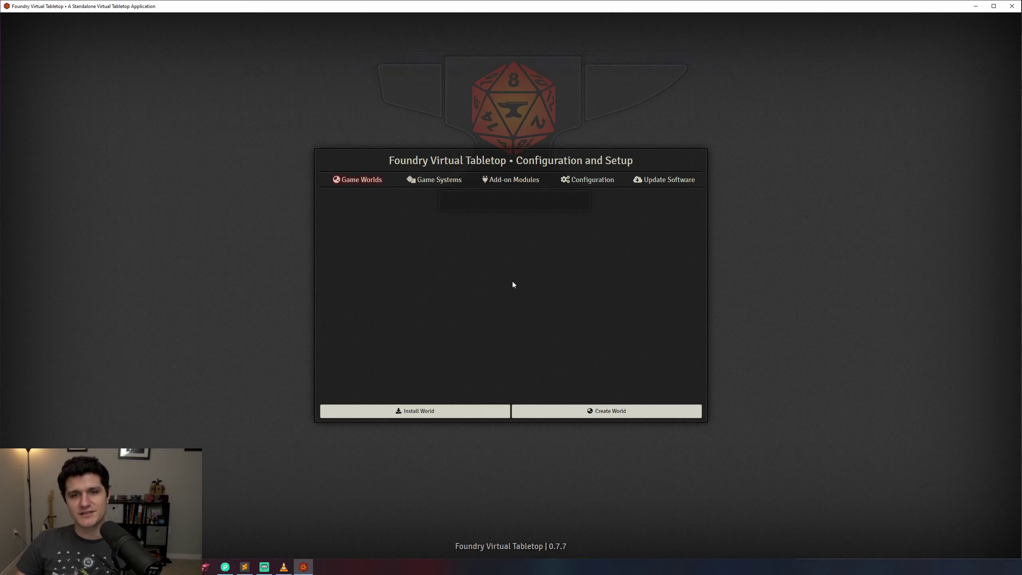
# Step: In the system installer, filter packages for 'dnd' and install DnD5e
pyautogui.click(440, 181)
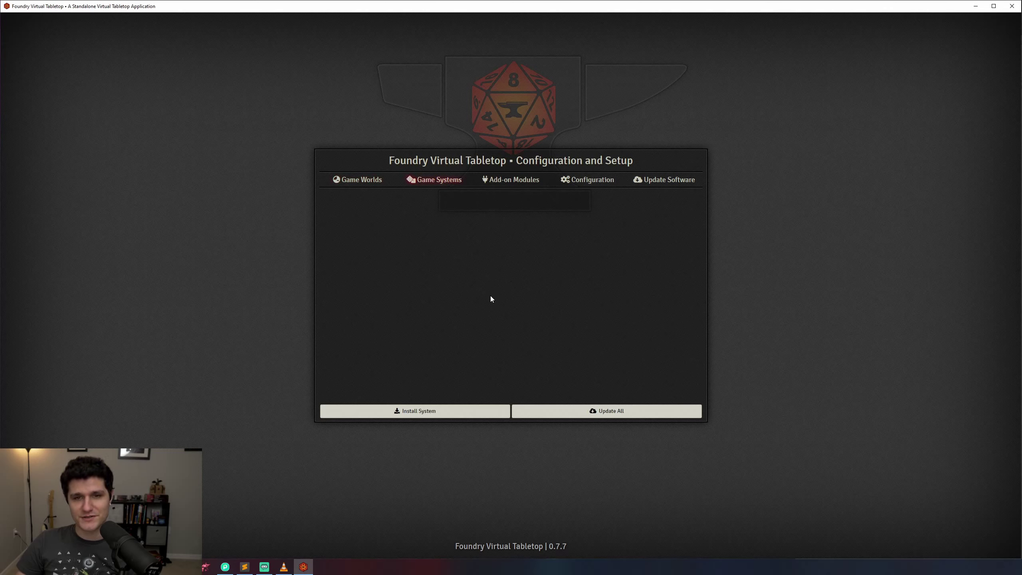
pyautogui.click(439, 413)
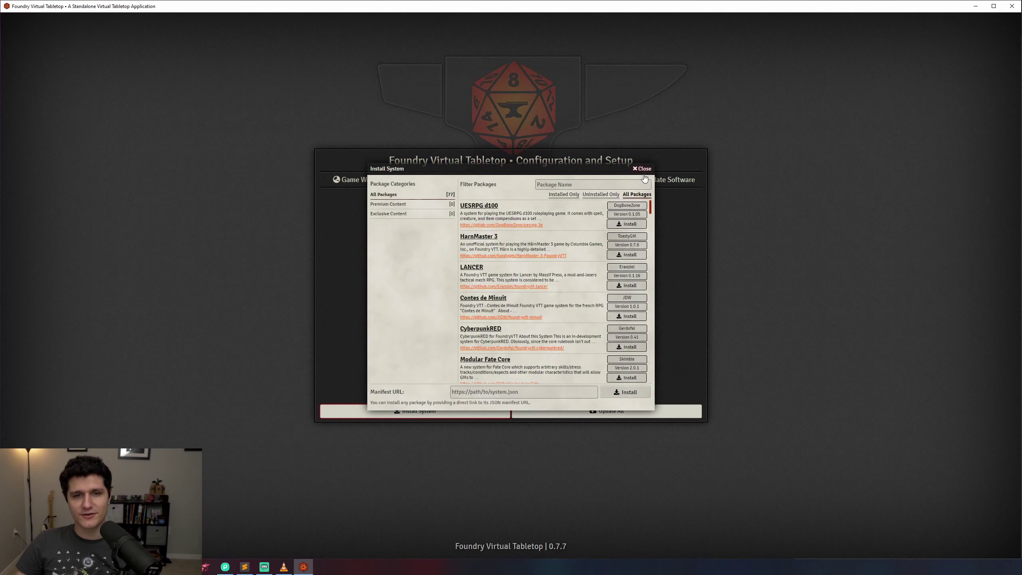
pyautogui.click(624, 184)
pyautogui.write('dnd')
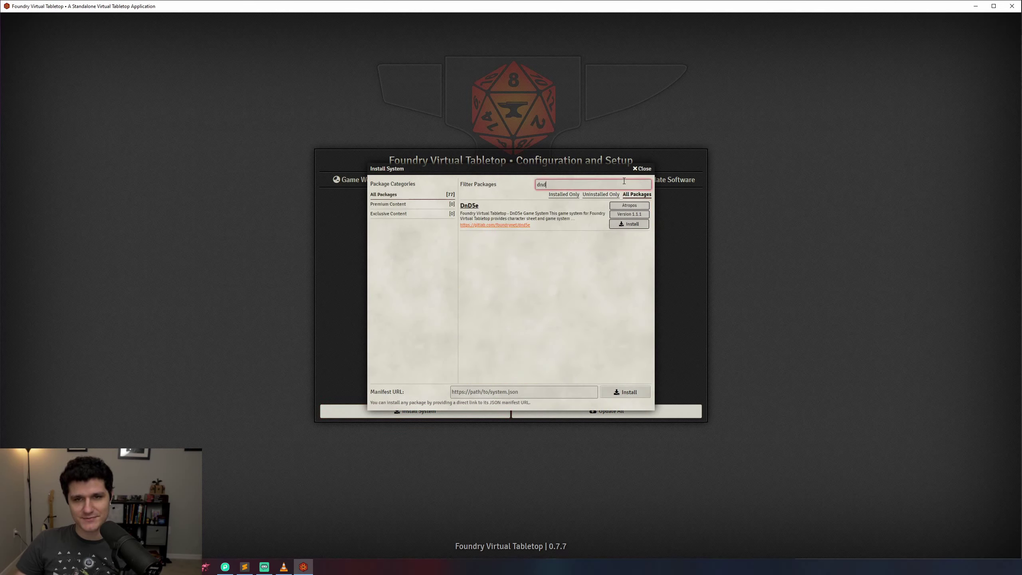
pyautogui.click(620, 226)
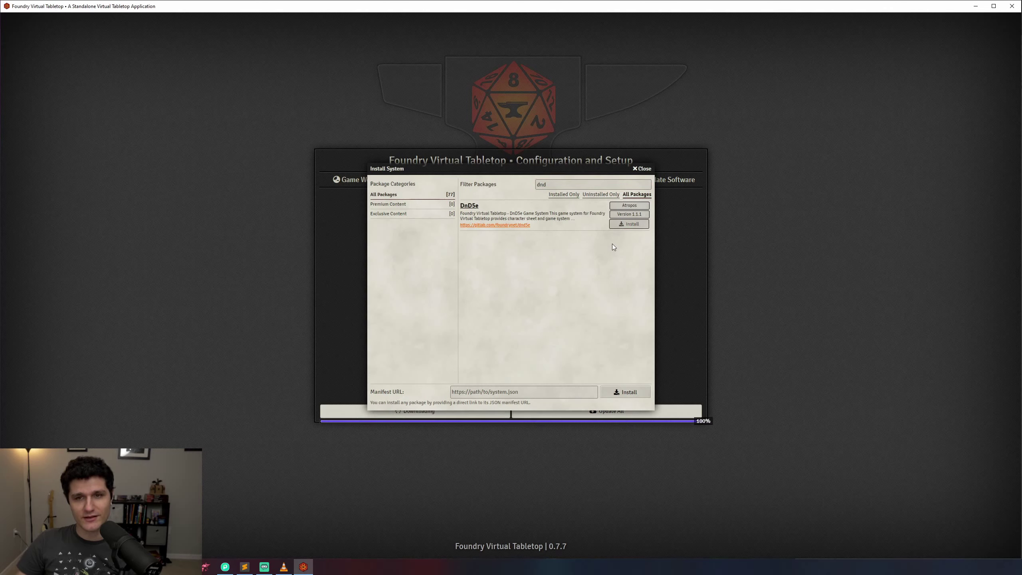
# Step: Clear the filter, browse the full package list, and close the installer
pyautogui.moveTo(555, 184); pyautogui.dragTo(517, 181)
pyautogui.press('BackSpace')
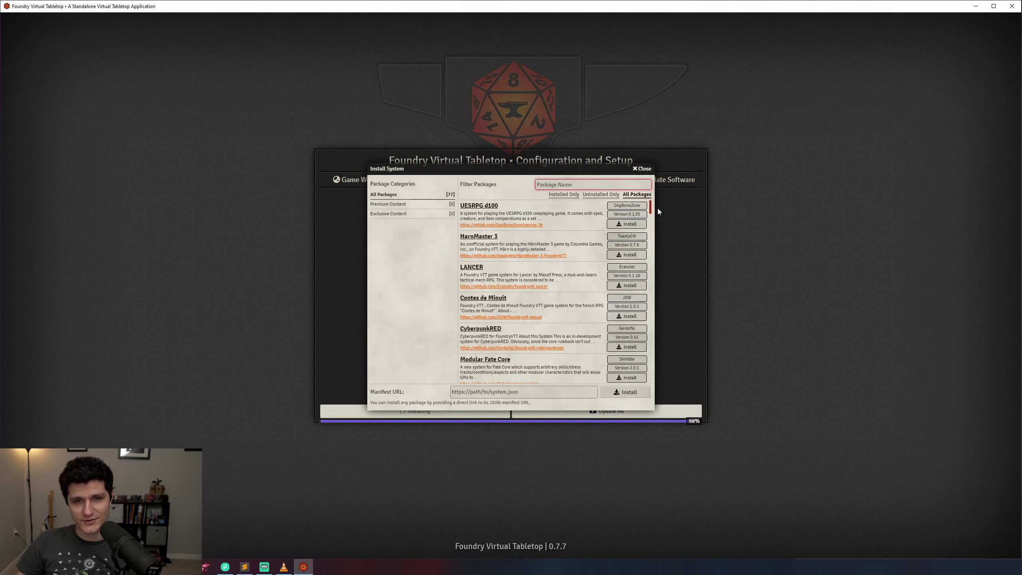
pyautogui.moveTo(652, 210); pyautogui.dragTo(655, 384)
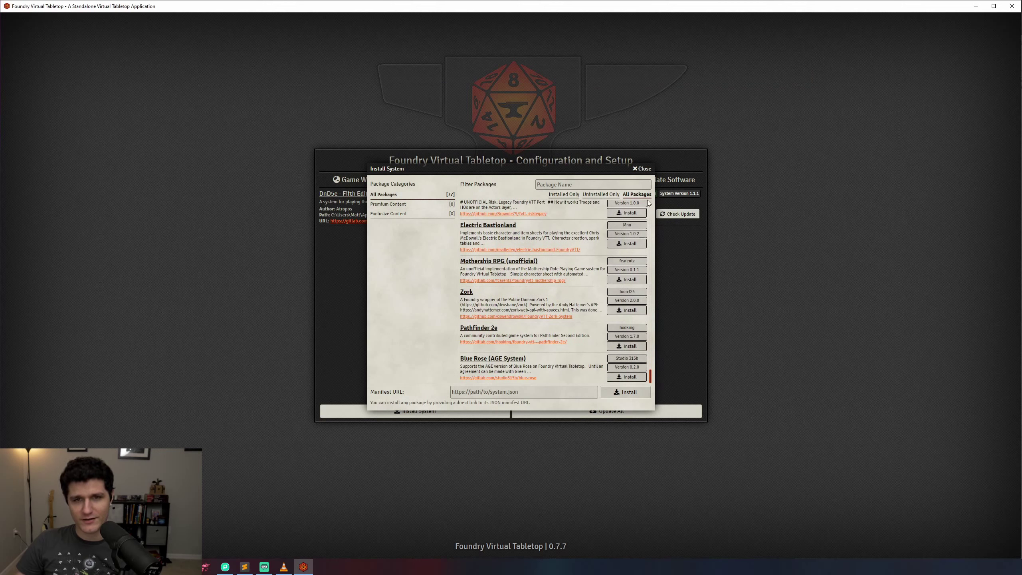
pyautogui.click(642, 169)
# Step: Browse the installable world packages, then bring up the Create World form
pyautogui.click(372, 181)
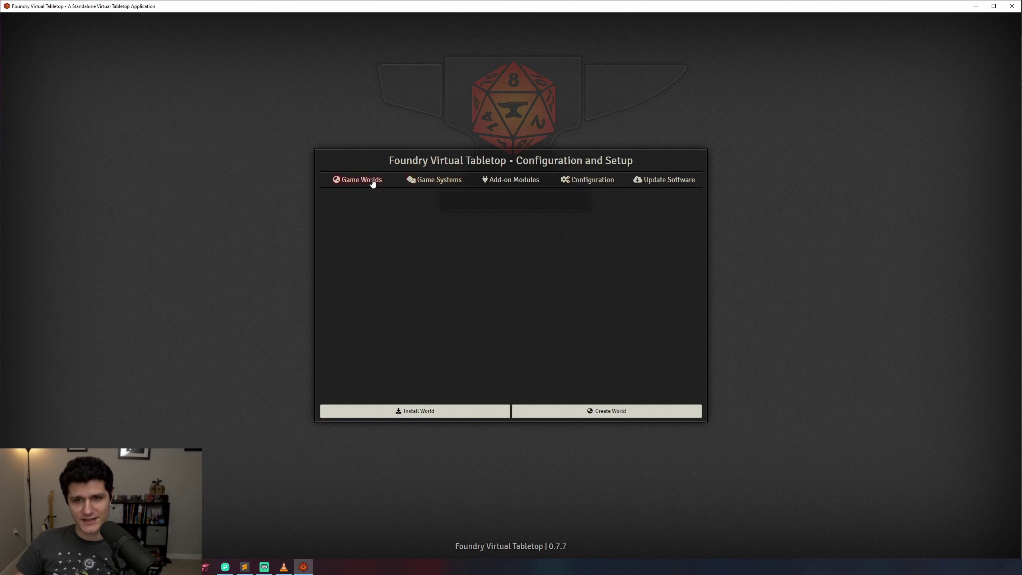
pyautogui.click(433, 411)
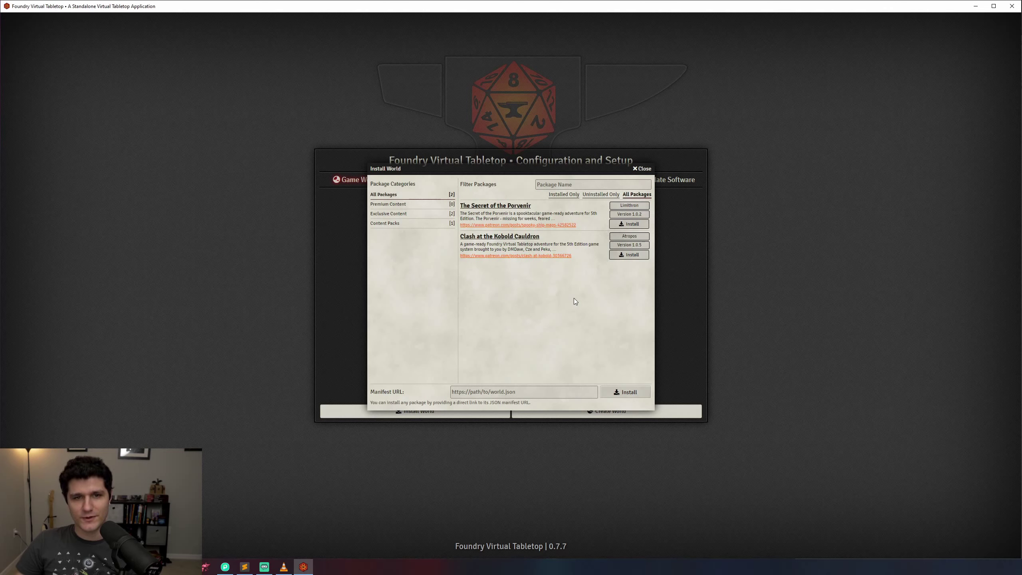
pyautogui.click(642, 168)
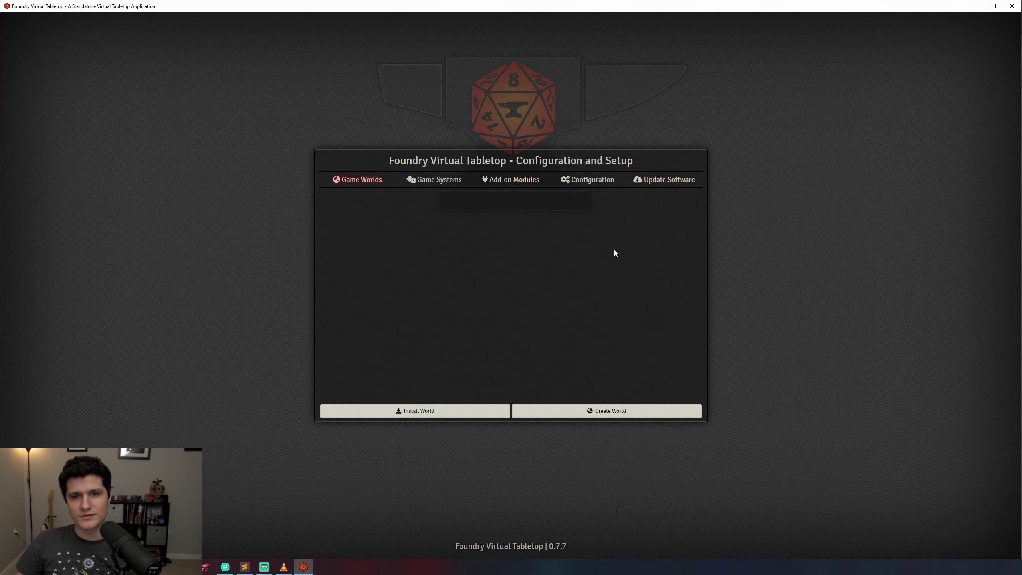
pyautogui.click(615, 412)
# Step: Title the world 'The Unexpected Adventurers' with folder 'the-unexpected-adventurers' on the DnD5e system
pyautogui.click(533, 197)
pyautogui.write('The Une')
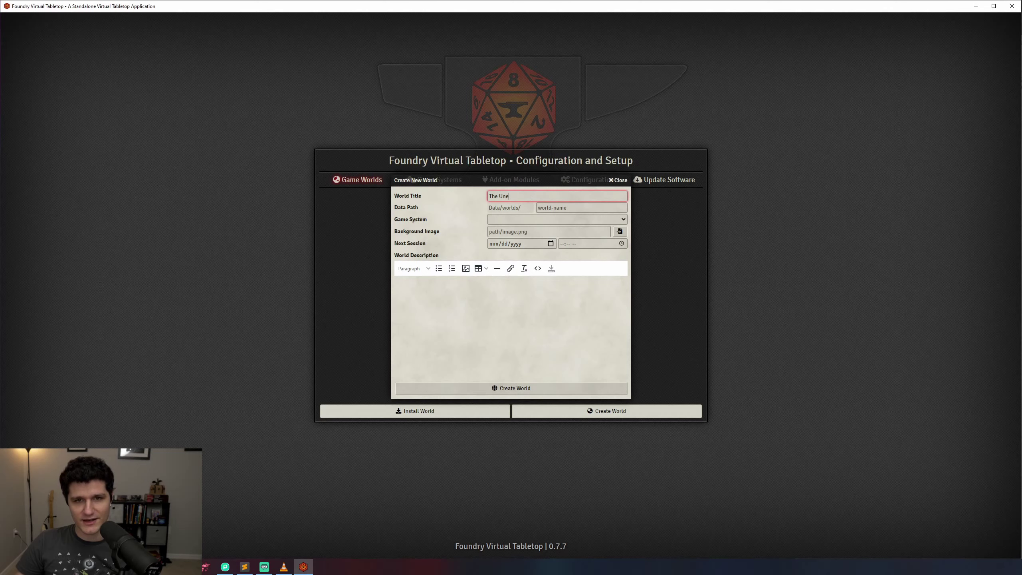
pyautogui.write('xpected Adventurers')
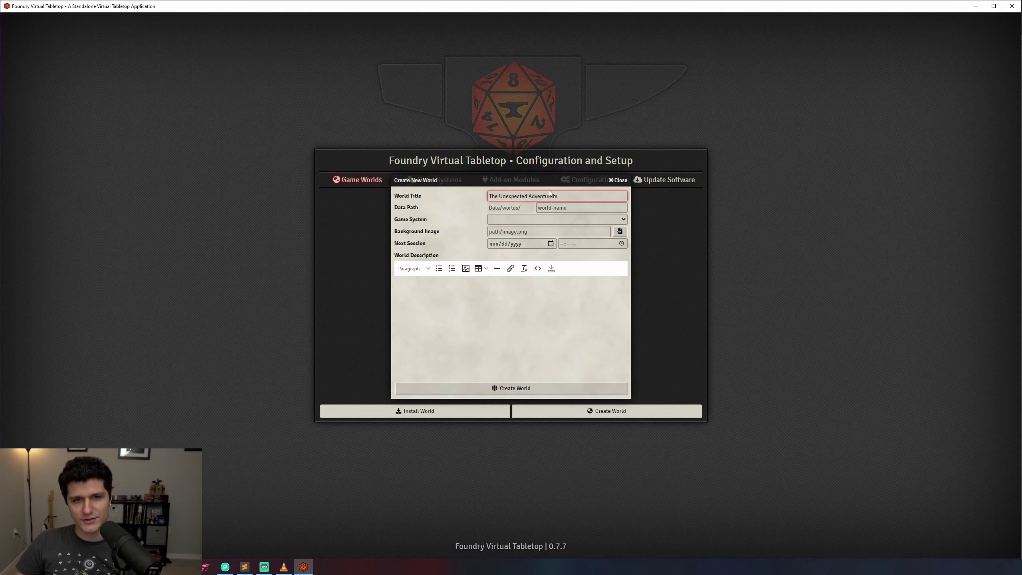
pyautogui.click(578, 208)
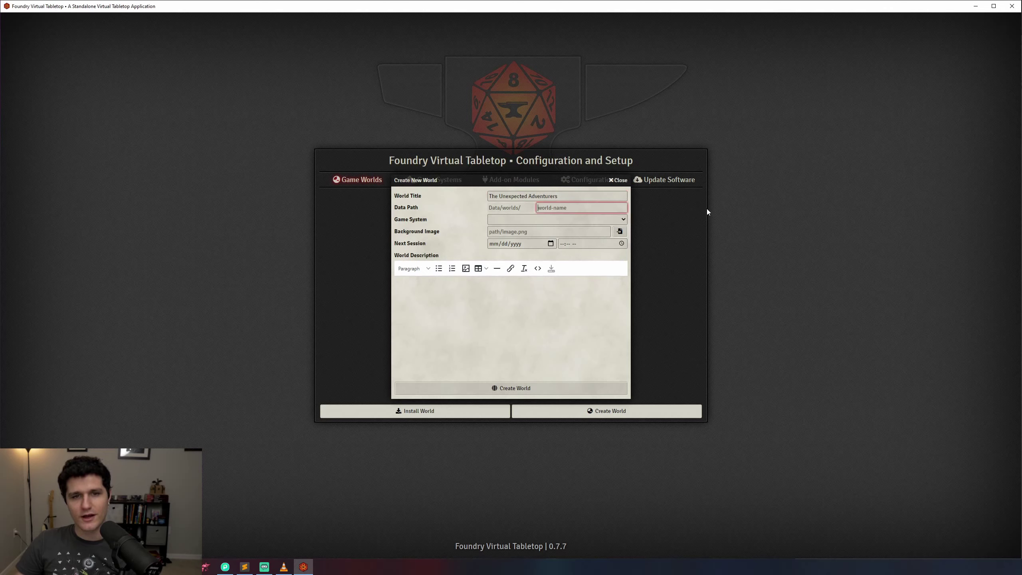
pyautogui.write('the-unexpec')
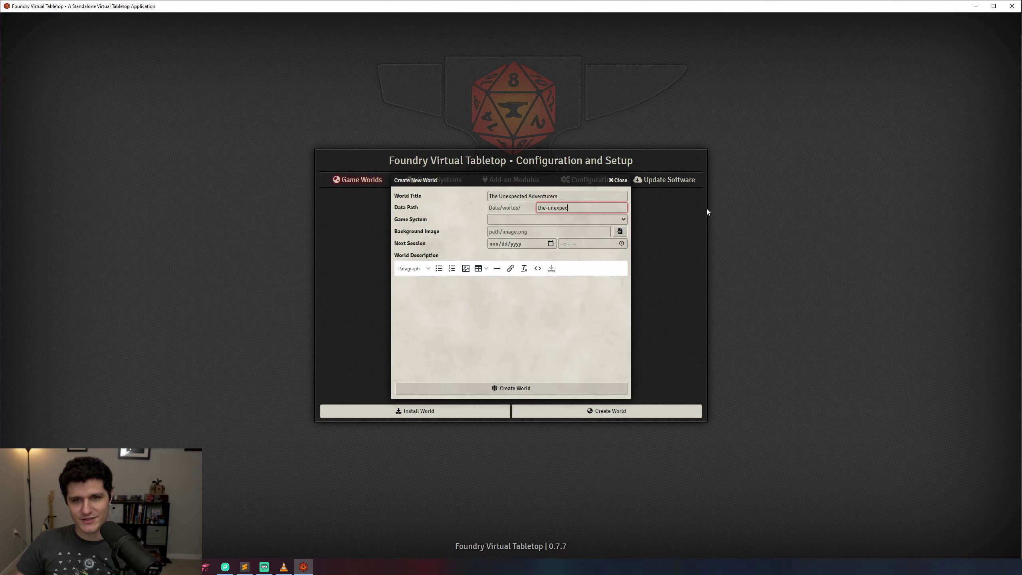
pyautogui.write('ted-adventurers')
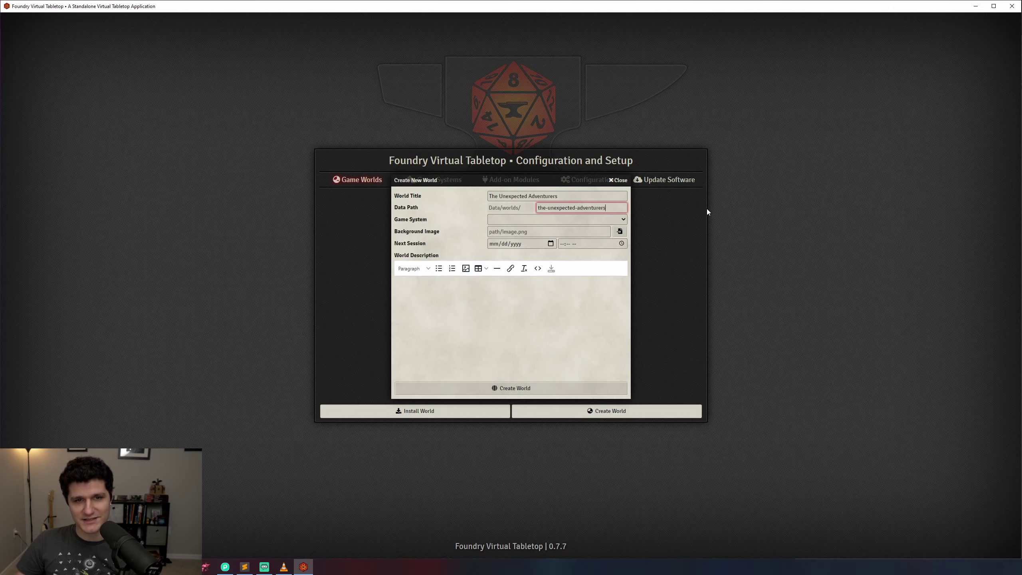
pyautogui.press('Tab')
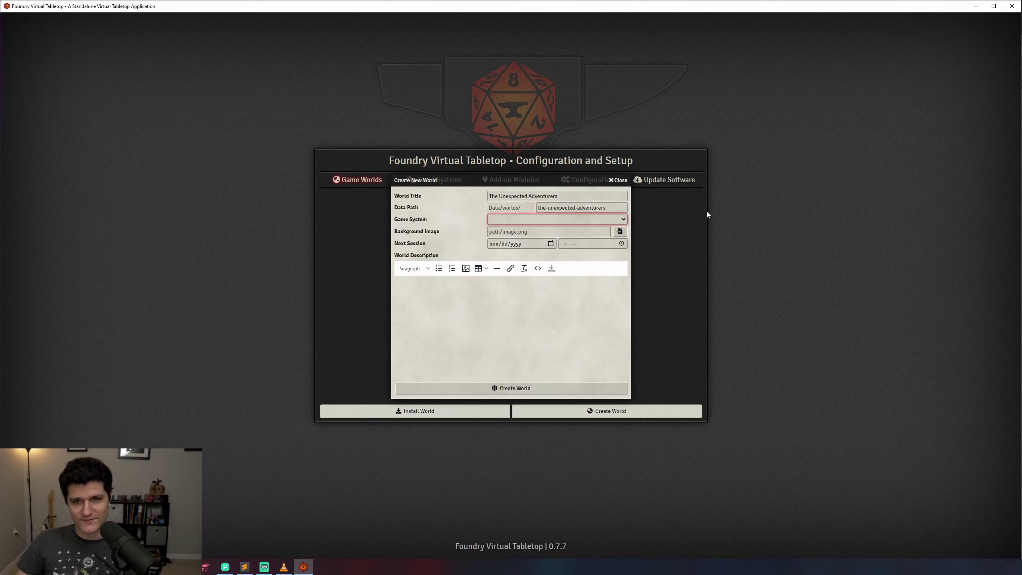
pyautogui.click(617, 221)
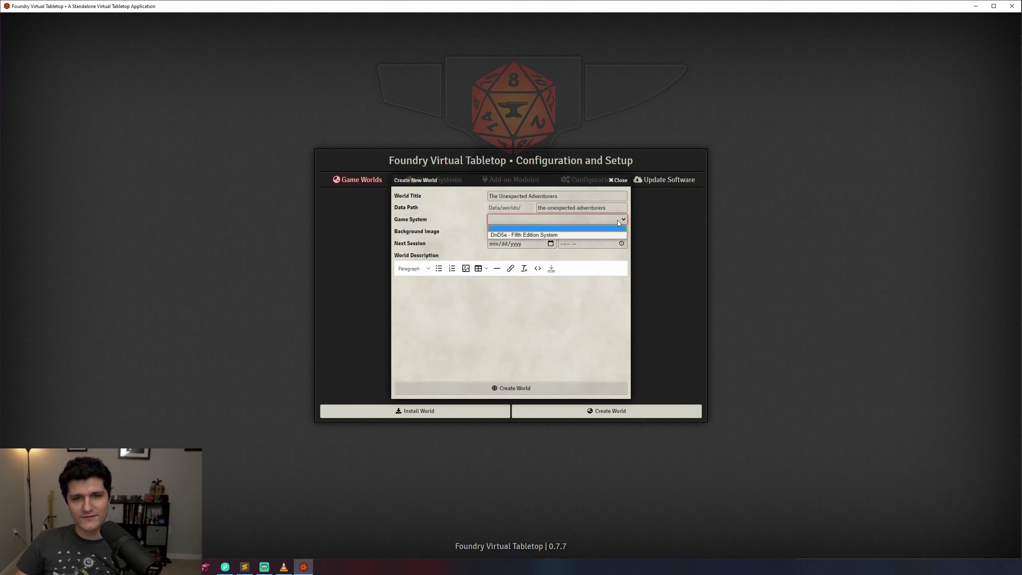
pyautogui.click(610, 232)
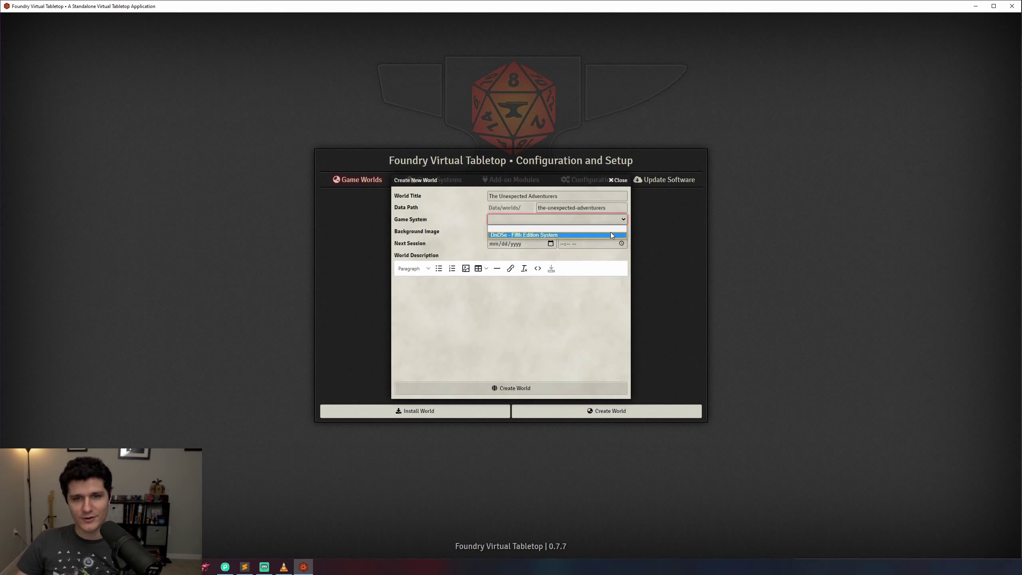
pyautogui.click(463, 224)
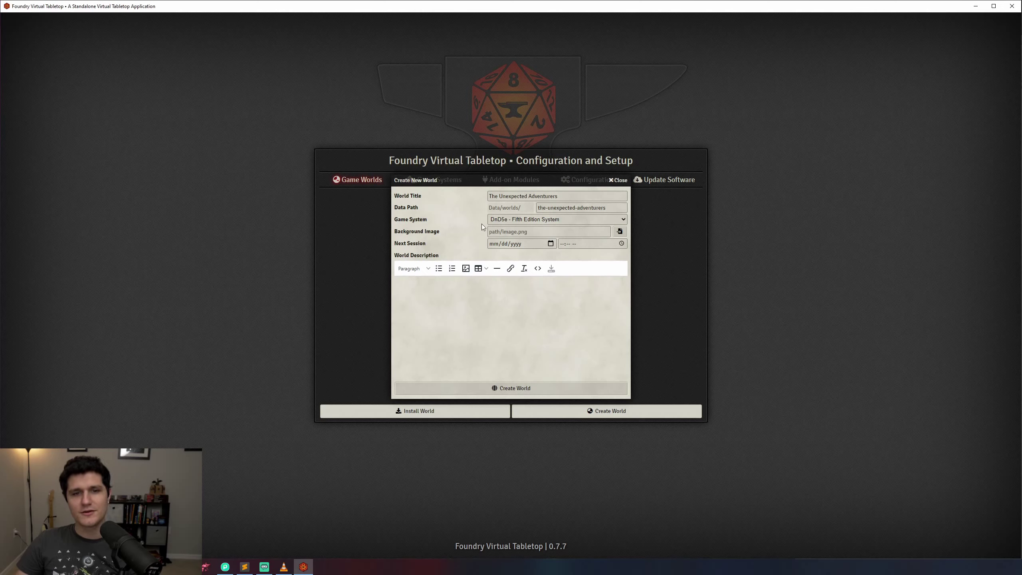
# Step: Leave the background image empty and schedule the next session for 11/26/2020 at 06:50 PM
pyautogui.click(501, 230)
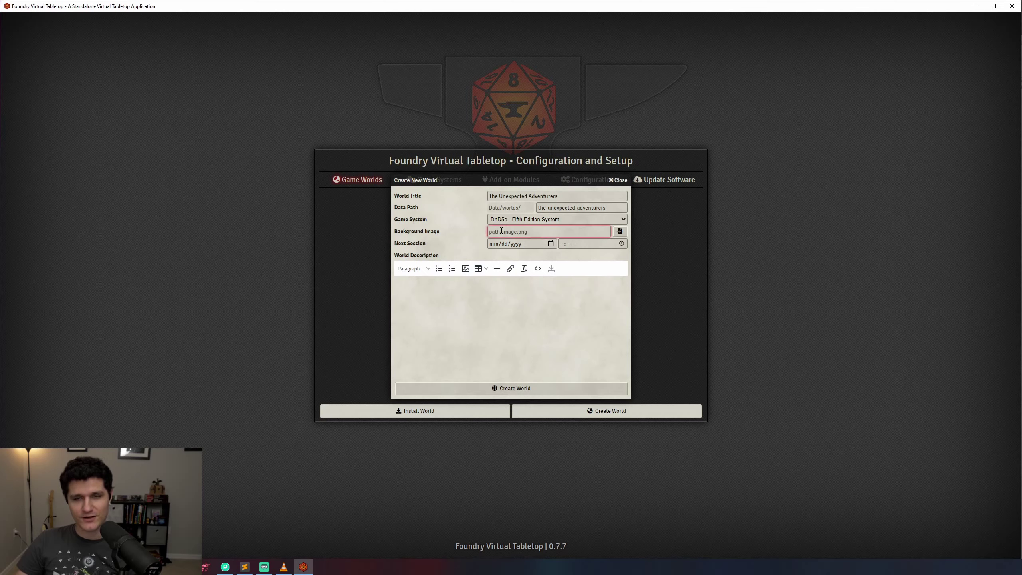
pyautogui.click(620, 232)
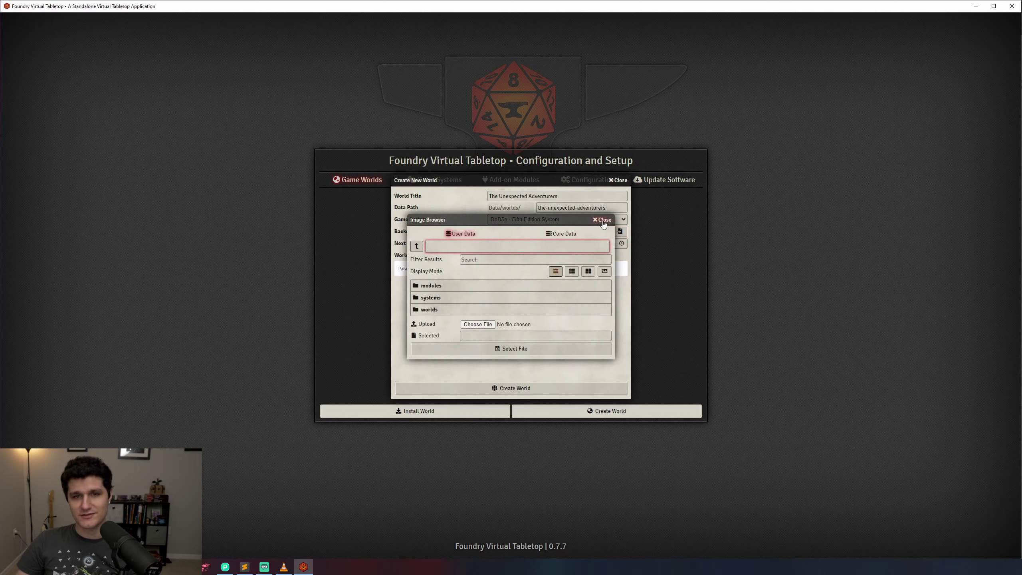
pyautogui.click(602, 220)
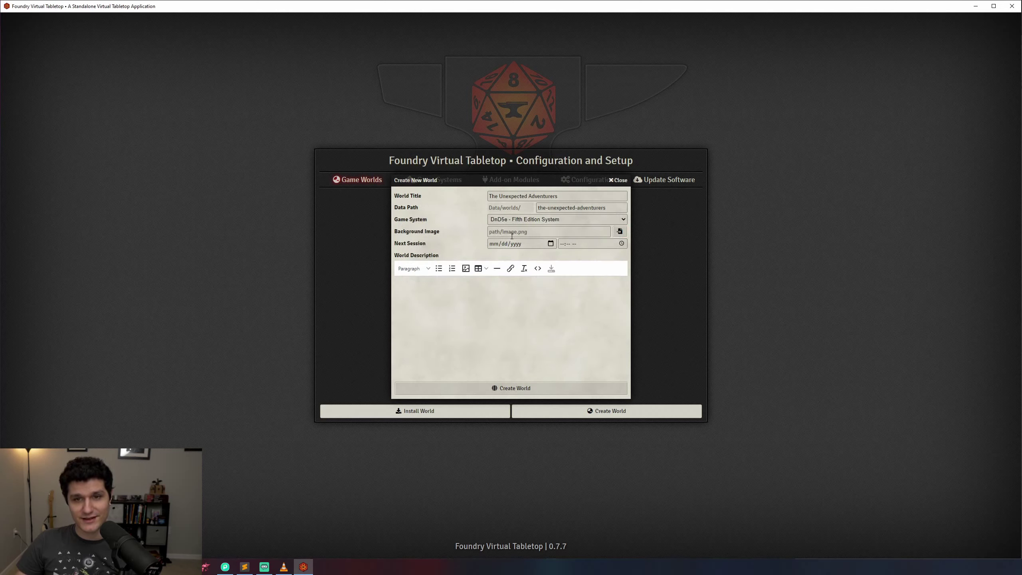
pyautogui.click(551, 243)
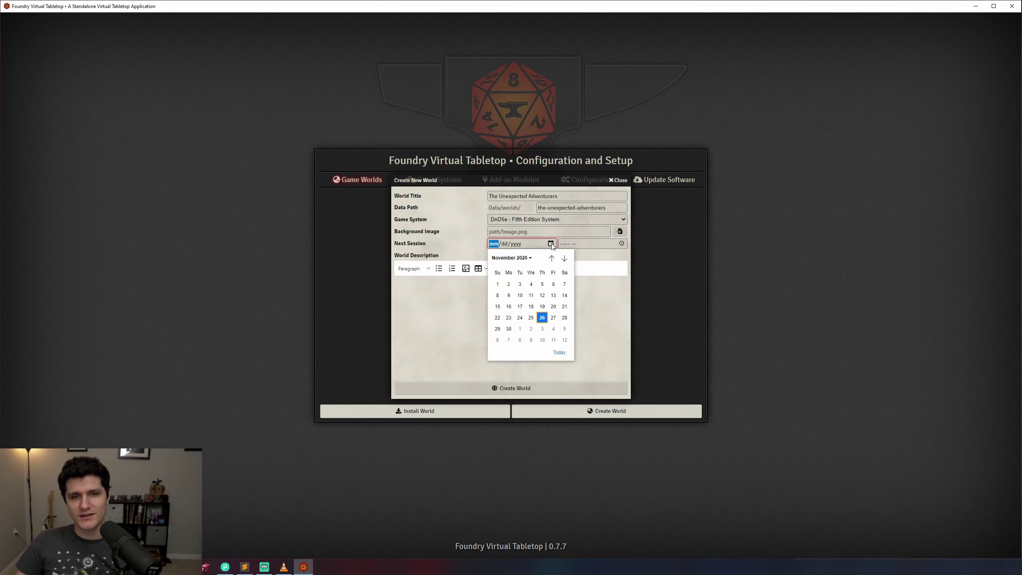
pyautogui.click(543, 317)
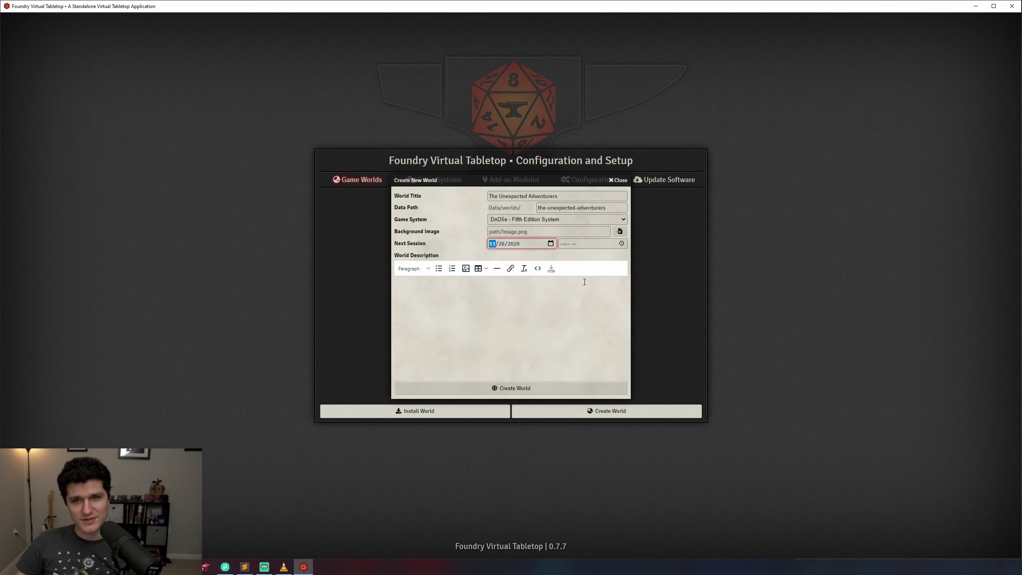
pyautogui.click(596, 244)
pyautogui.click(621, 244)
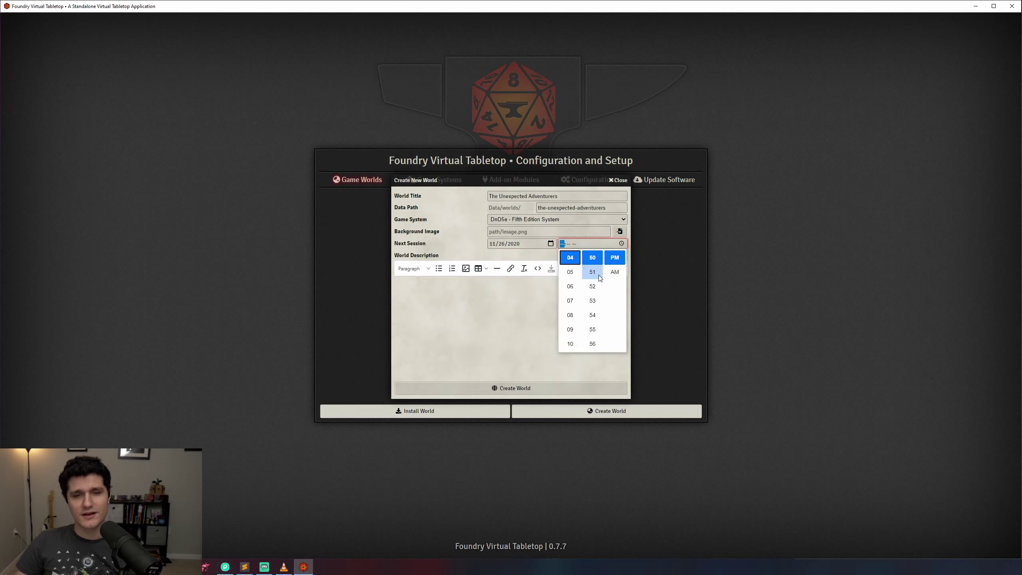
pyautogui.click(573, 289)
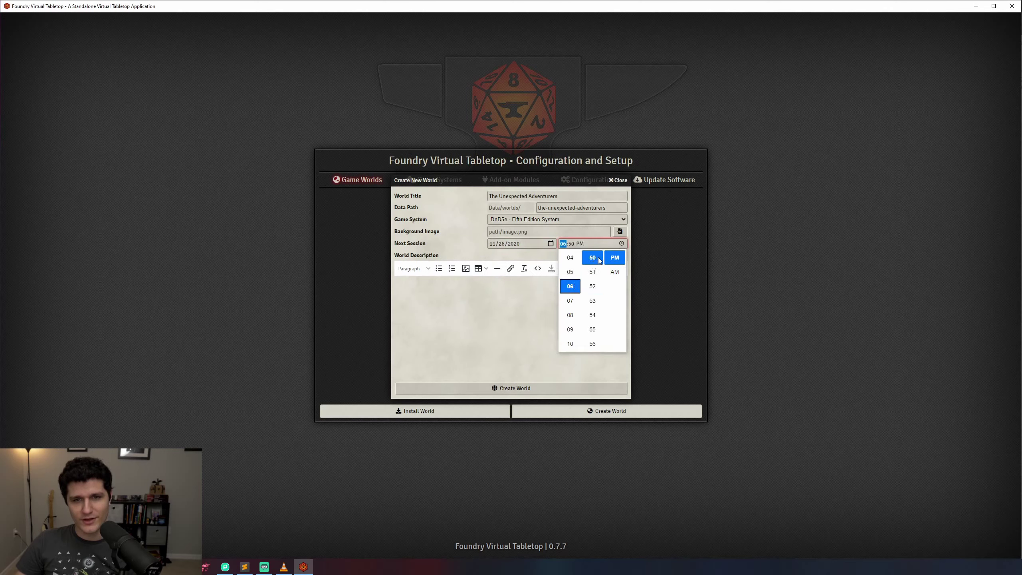
pyautogui.click(508, 253)
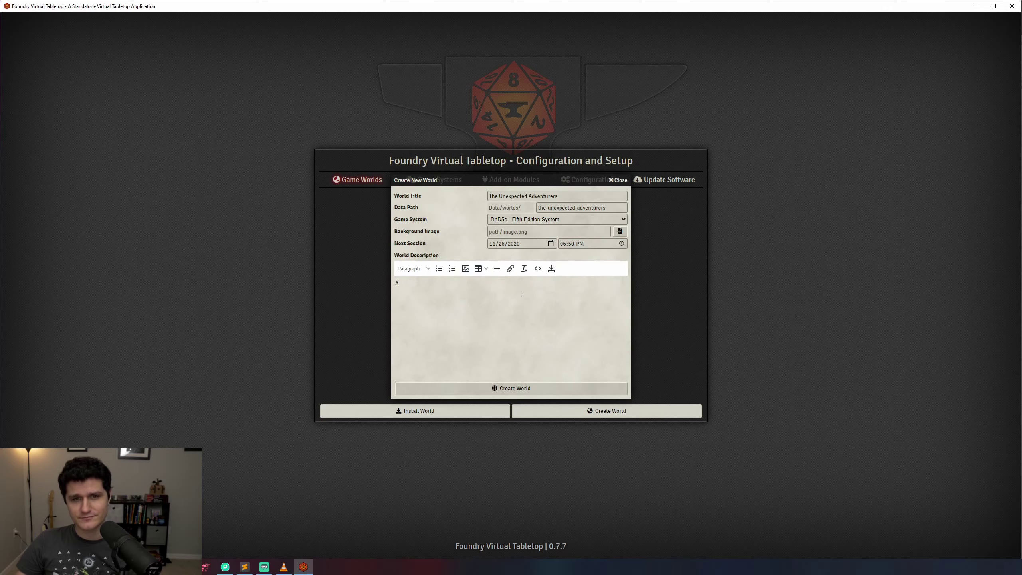
# Step: Describe the world as 'A long time ago in a galaxy far far away.' and create it
pyautogui.write('A long time ago.')
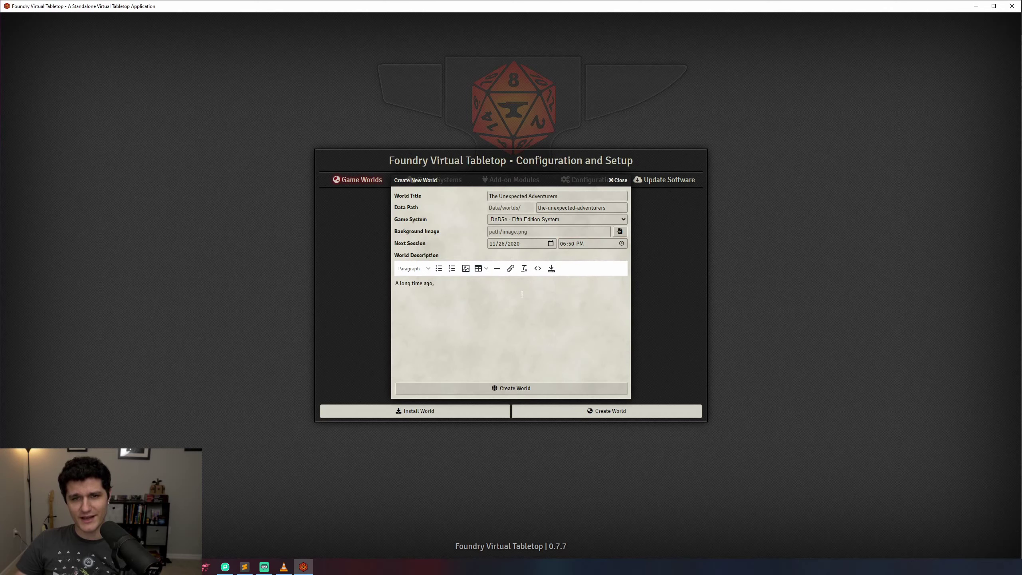
pyautogui.press('BackSpace')
pyautogui.write('in a galaxy f')
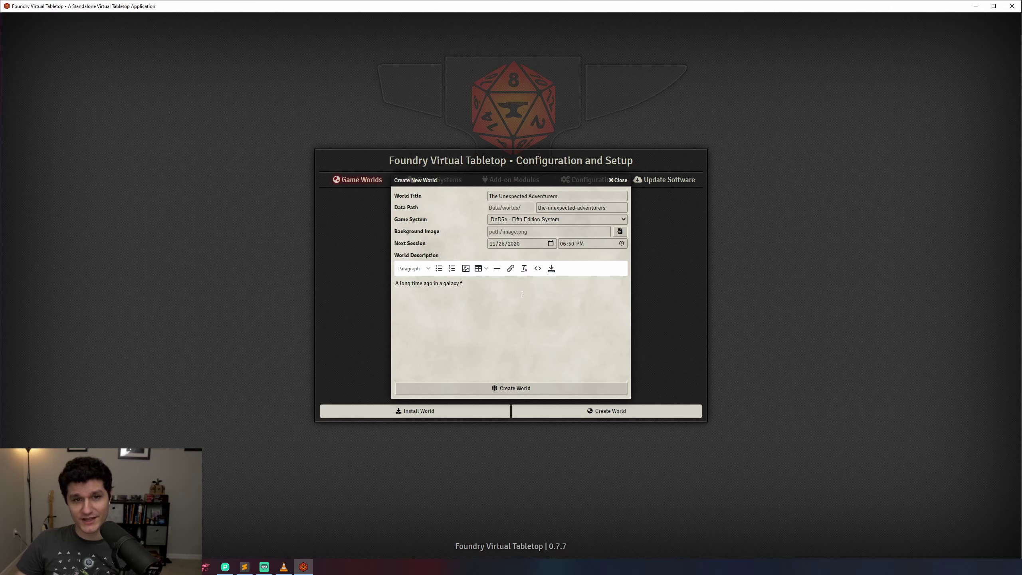
pyautogui.write('ar far away.')
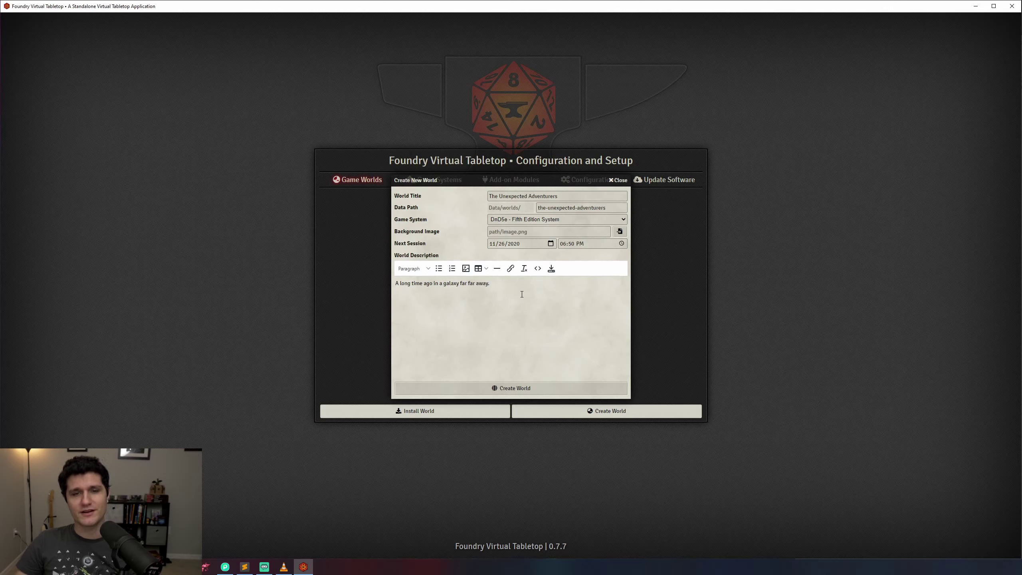
pyautogui.click(519, 389)
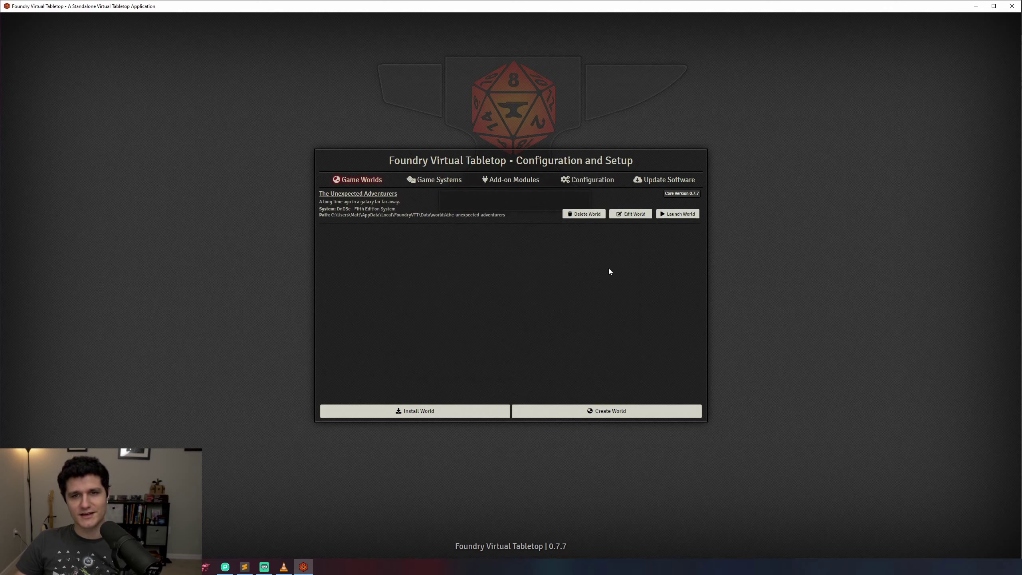
pyautogui.click(626, 217)
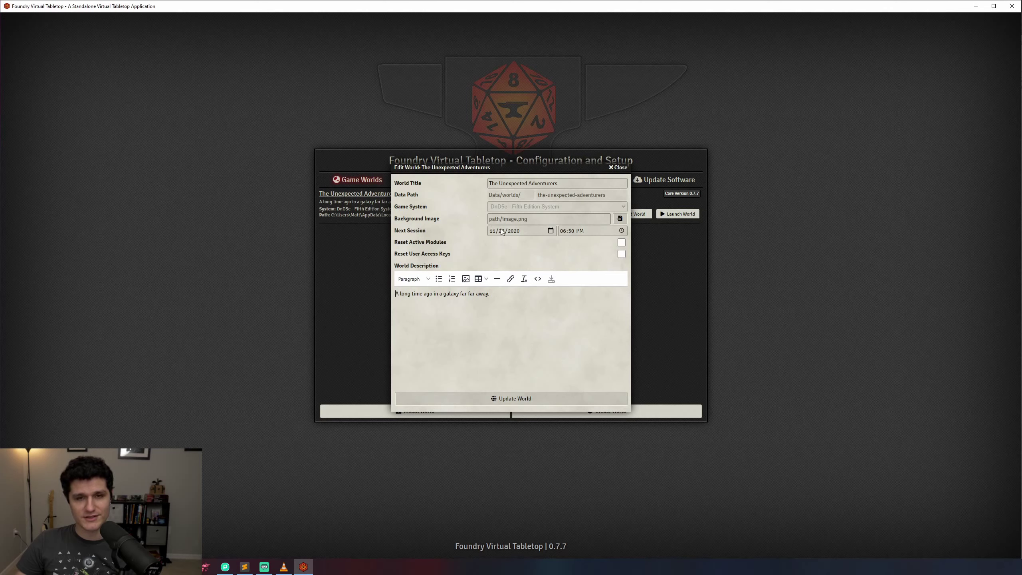
pyautogui.click(621, 243)
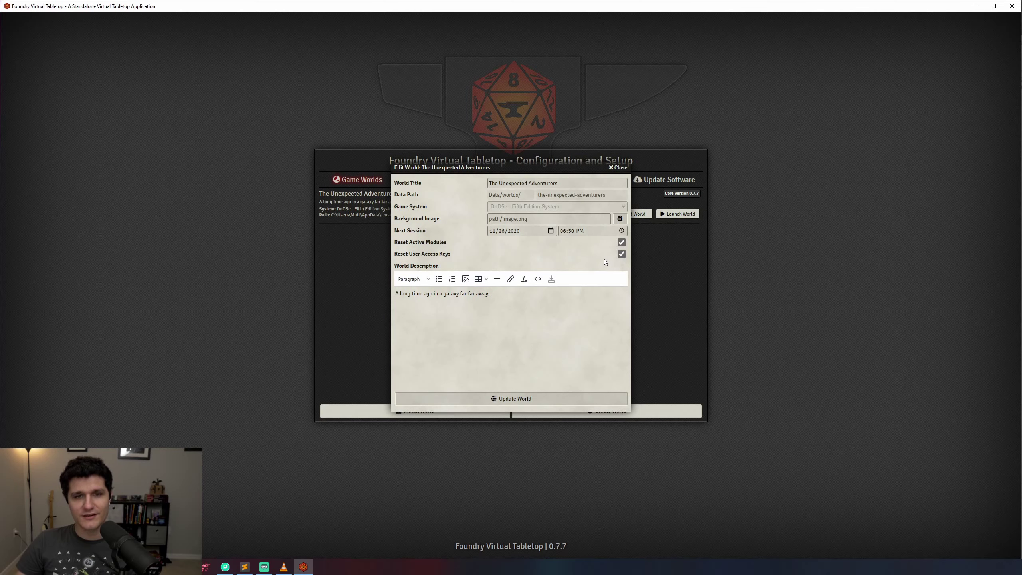
pyautogui.click(621, 254)
pyautogui.click(621, 242)
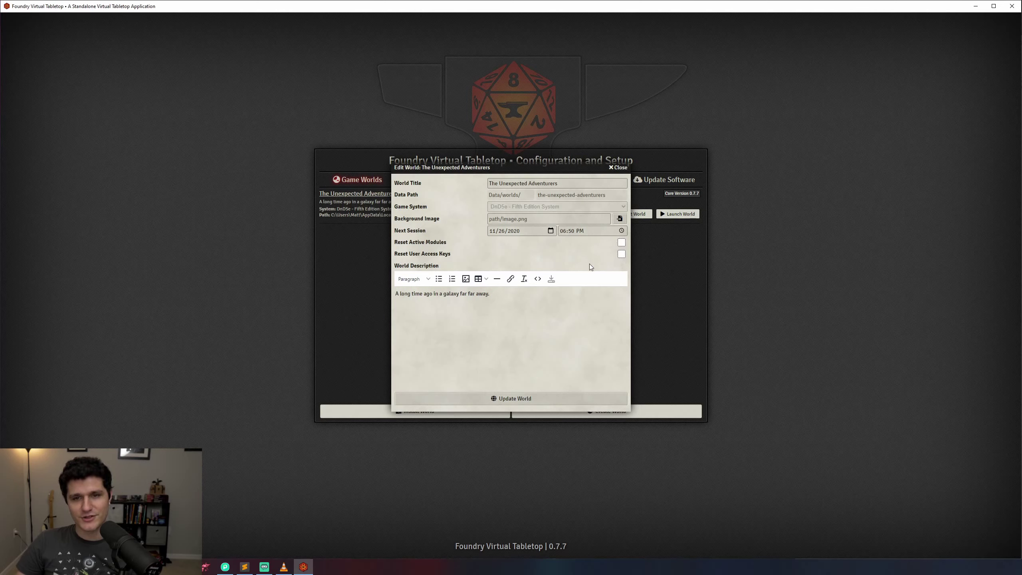
pyautogui.click(546, 398)
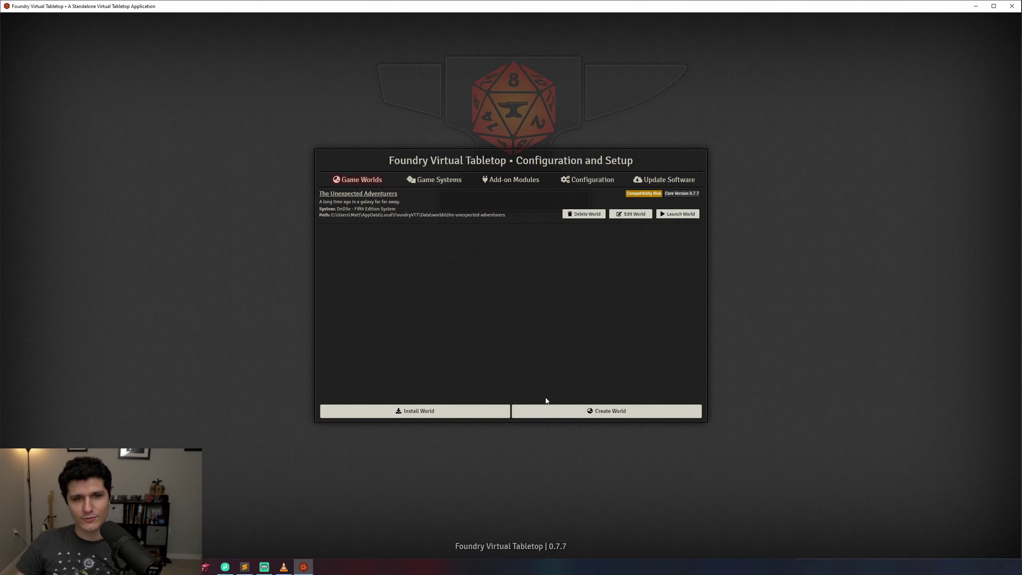
pyautogui.click(680, 214)
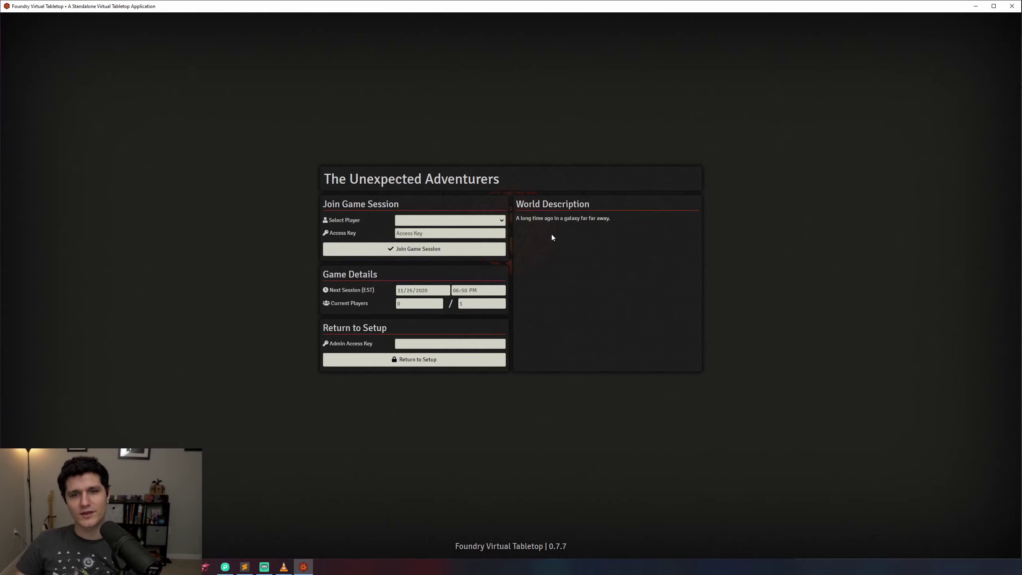
pyautogui.click(501, 221)
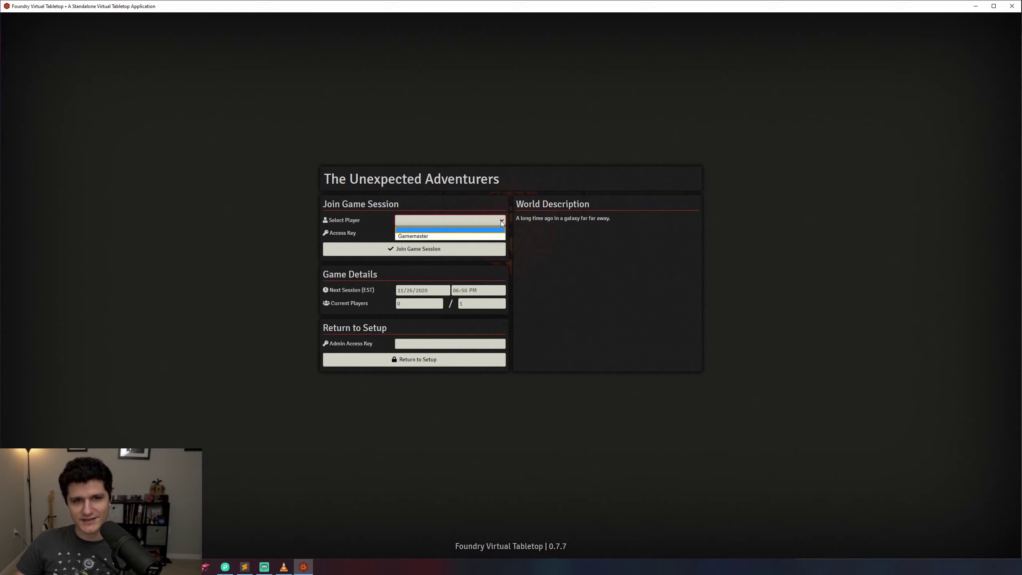
pyautogui.click(493, 235)
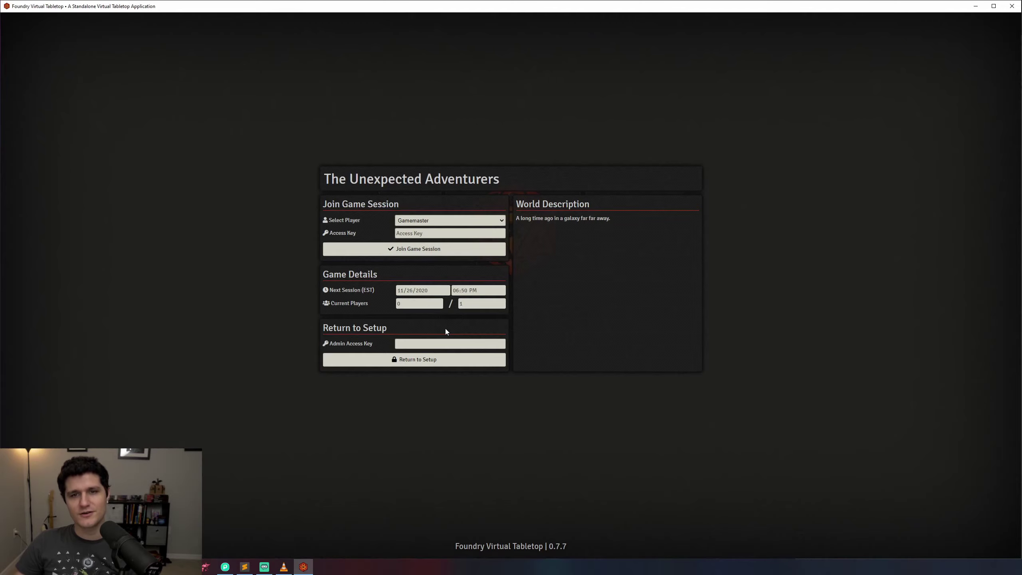
pyautogui.click(460, 344)
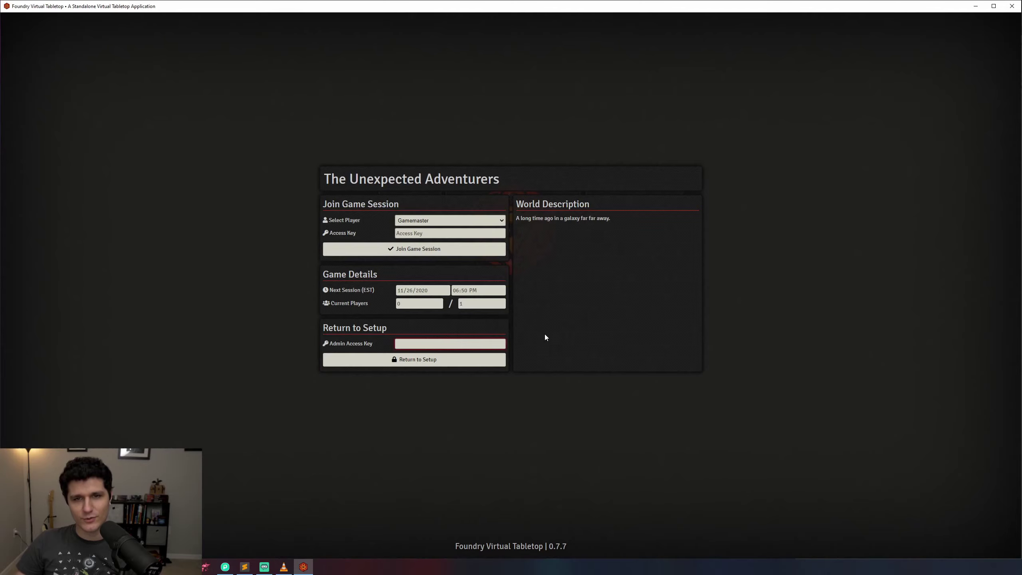
pyautogui.write('•••••••••')
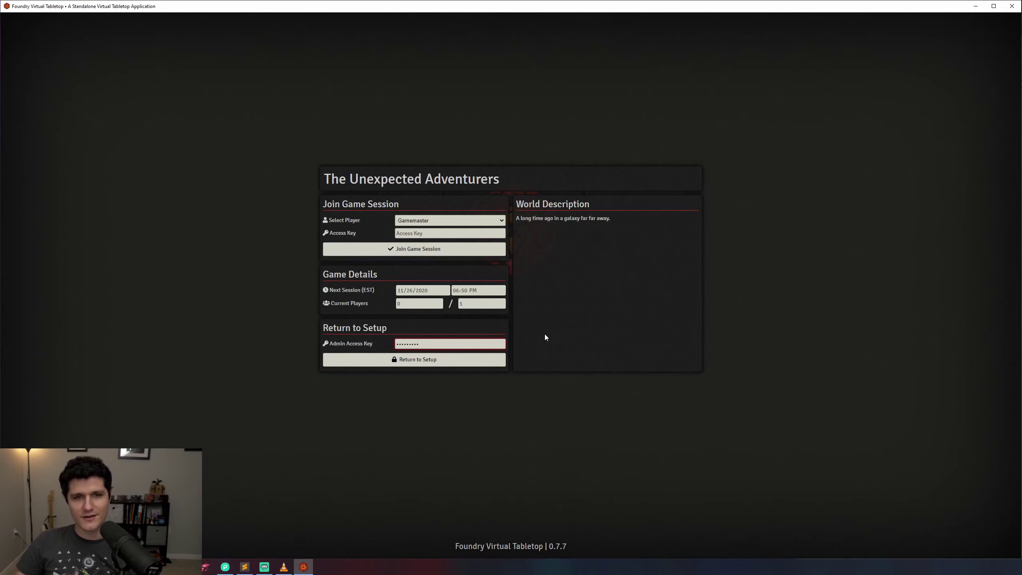
pyautogui.click(470, 360)
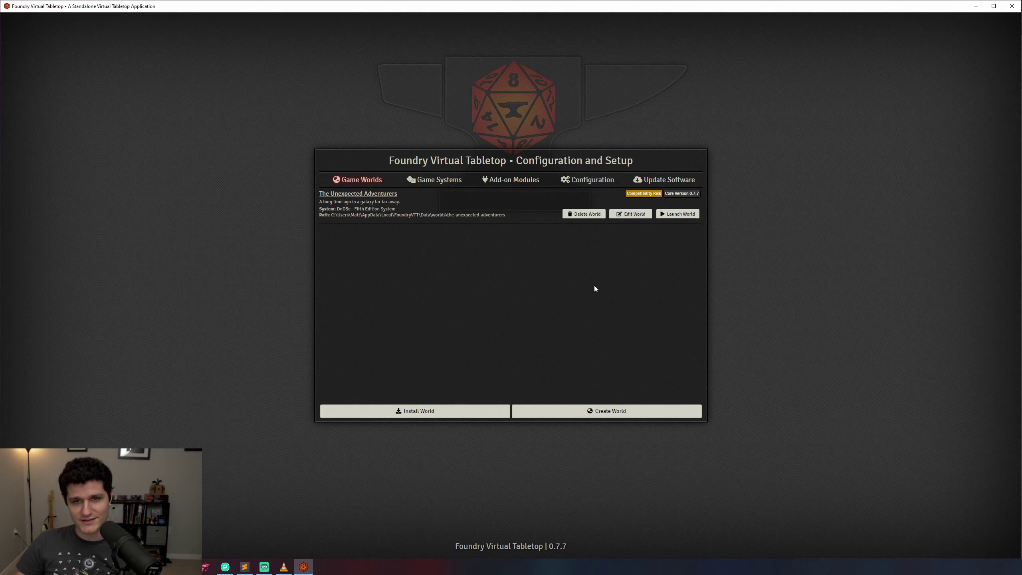
pyautogui.click(672, 214)
pyautogui.click(448, 219)
pyautogui.click(444, 230)
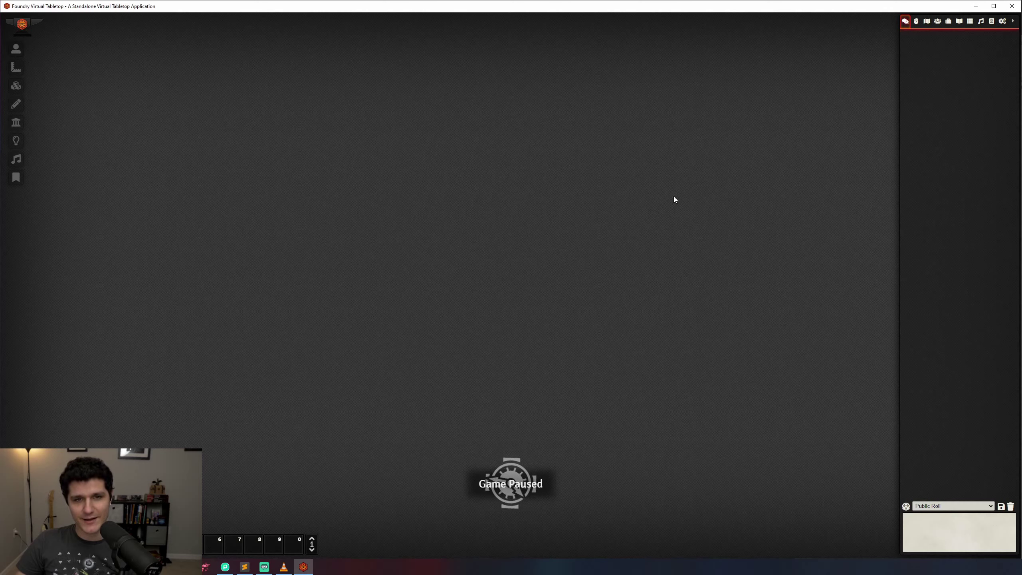
pyautogui.click(1002, 22)
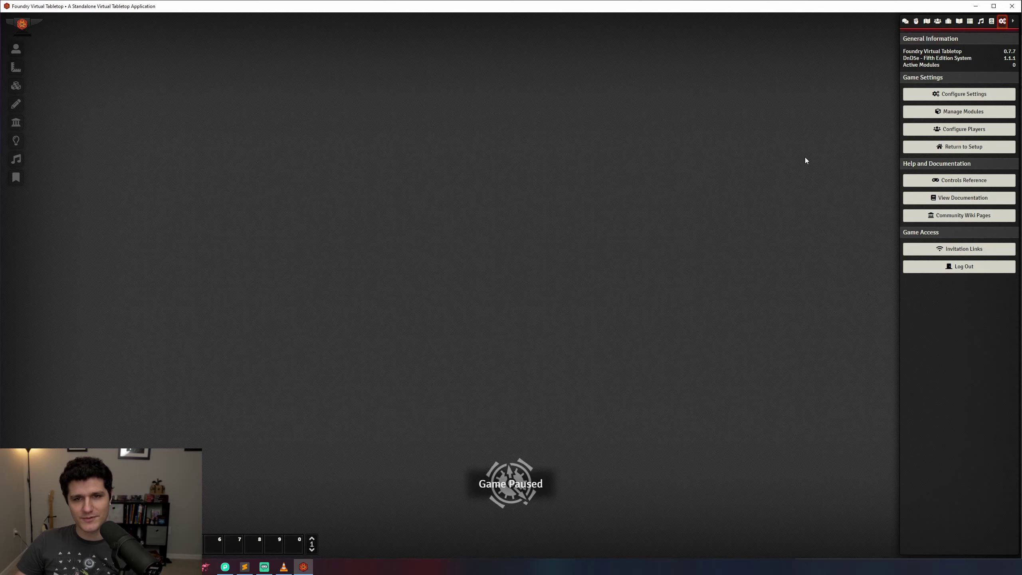
pyautogui.click(952, 149)
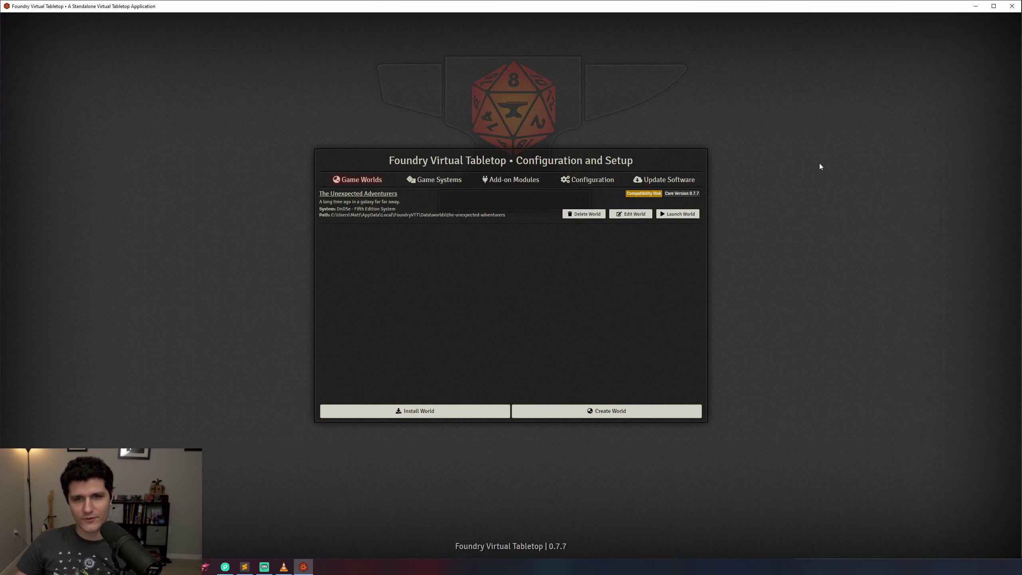
# Step: Keep the Release (Stable) update channel and check for updates, confirming 0.7.7 is current
pyautogui.click(652, 182)
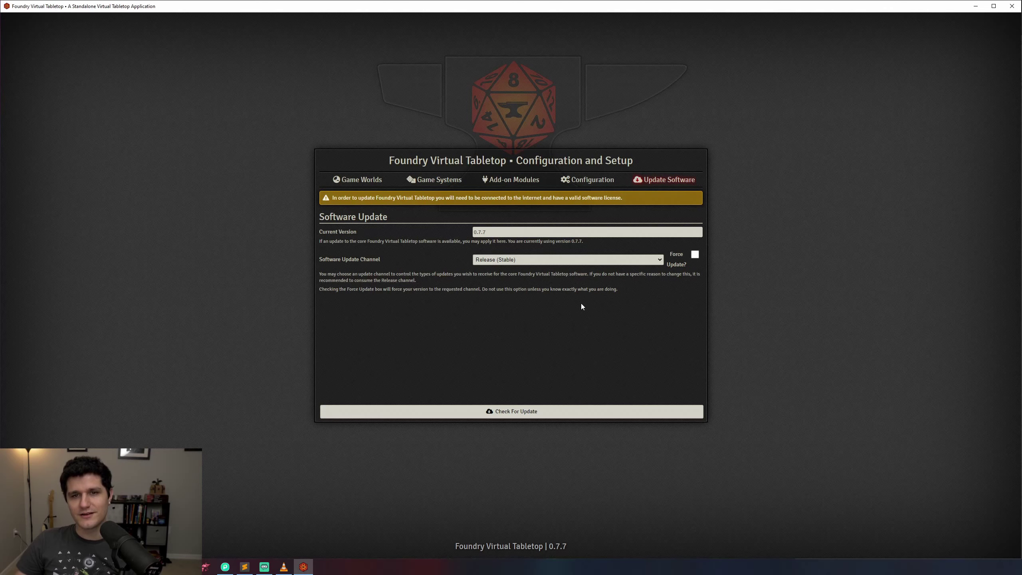
pyautogui.click(552, 261)
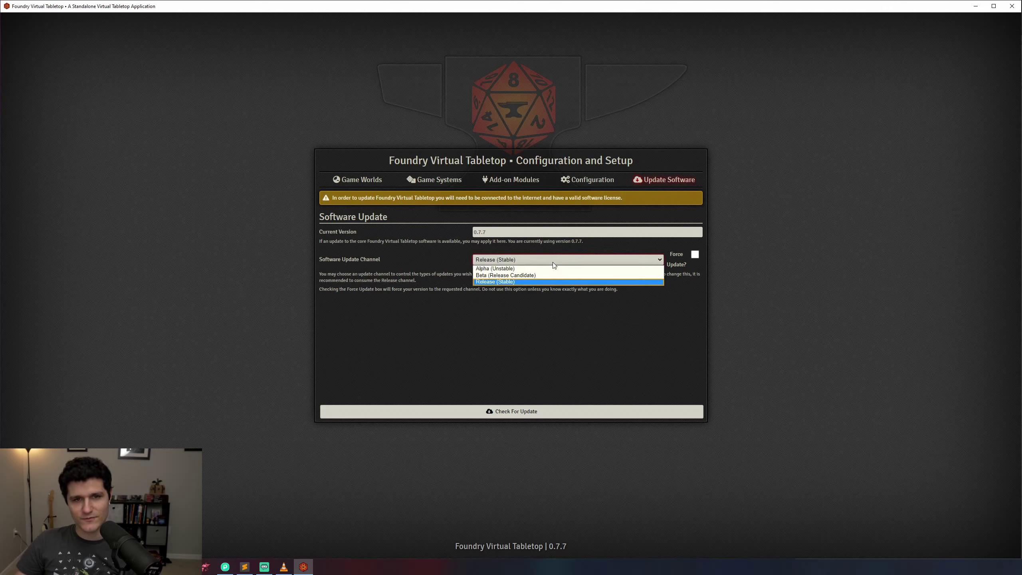
pyautogui.click(552, 262)
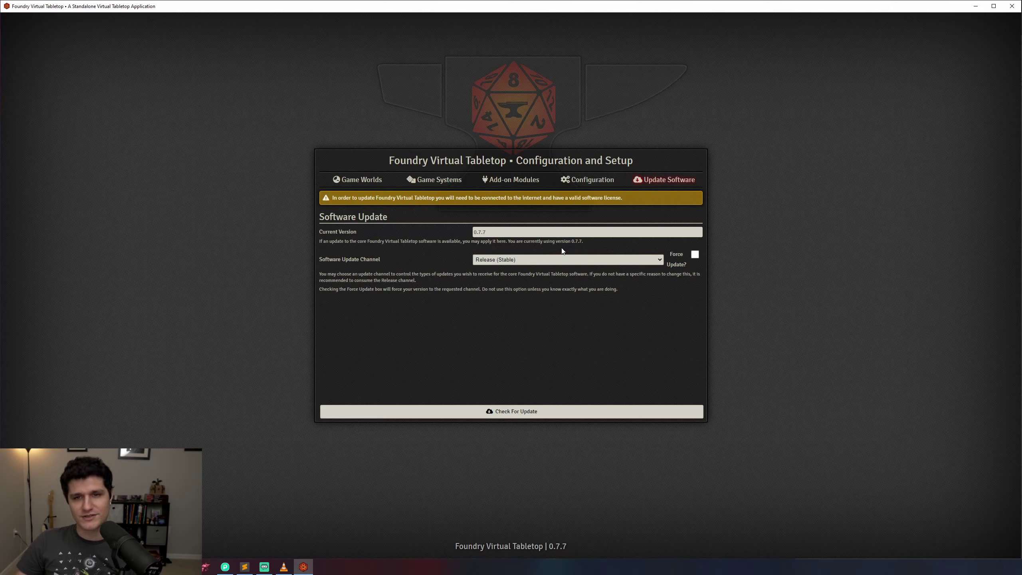
pyautogui.click(506, 415)
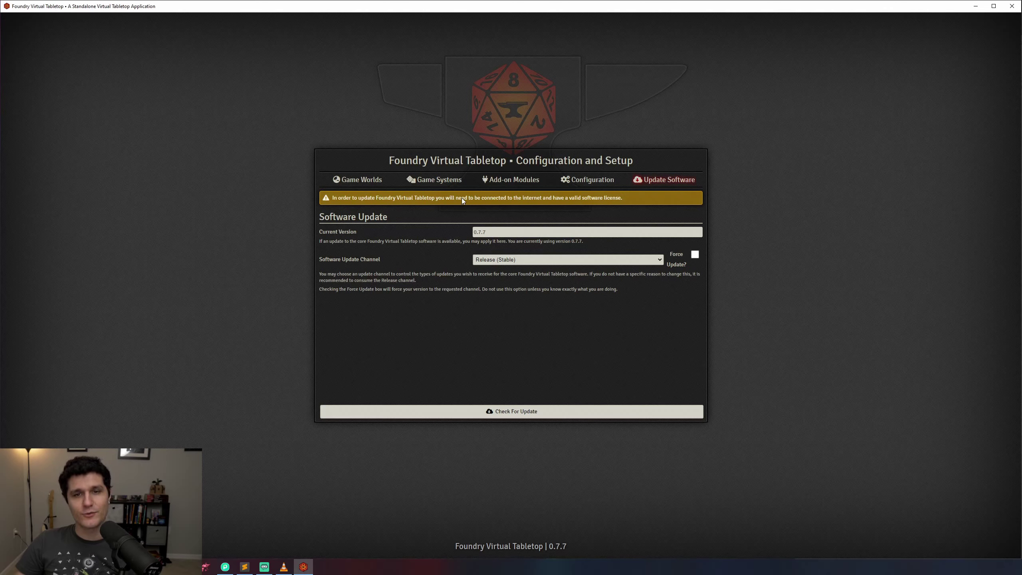
# Step: Check the installed DnD5e game system, then view the empty Add-on Modules list
pyautogui.click(439, 180)
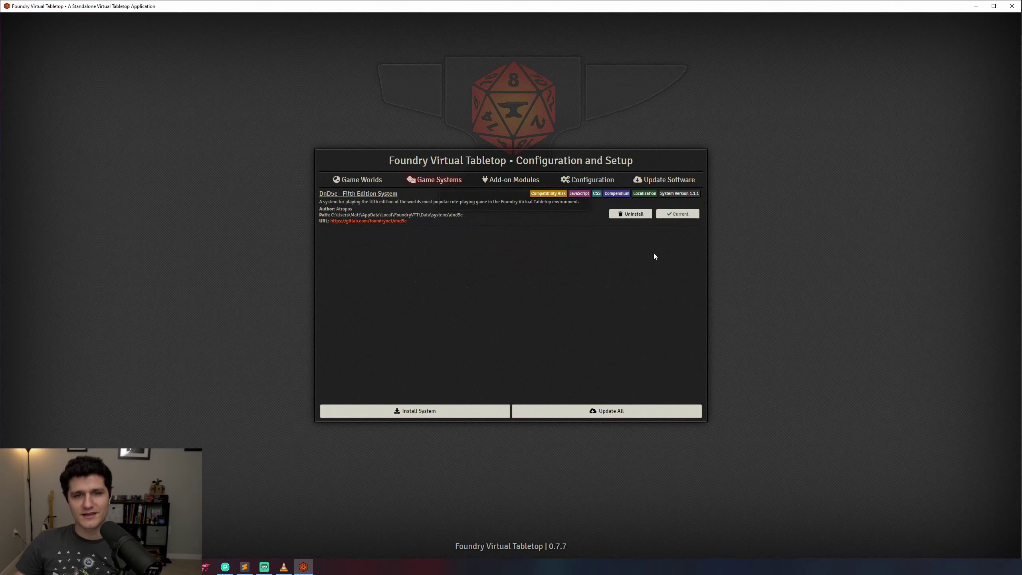
pyautogui.click(511, 180)
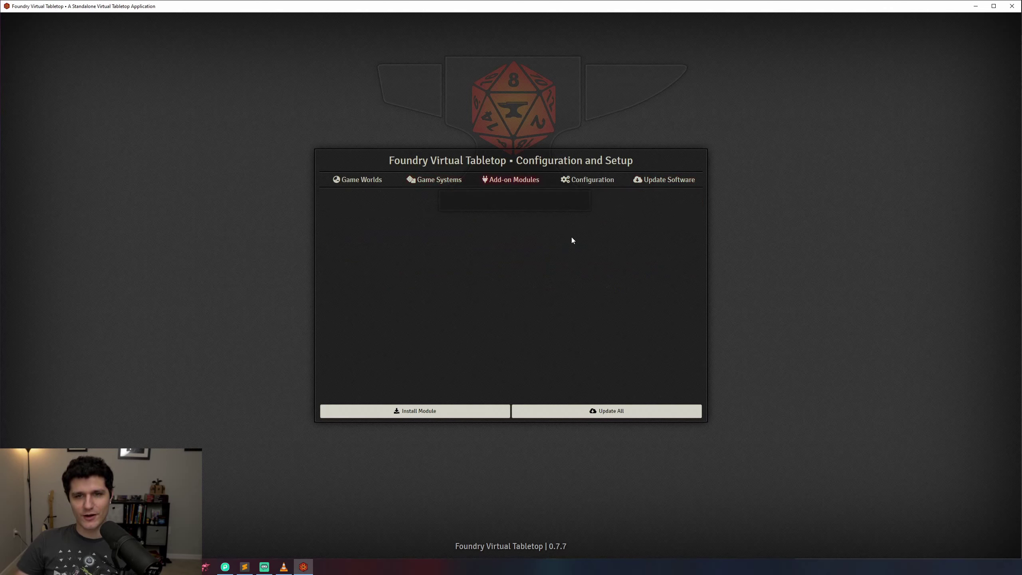